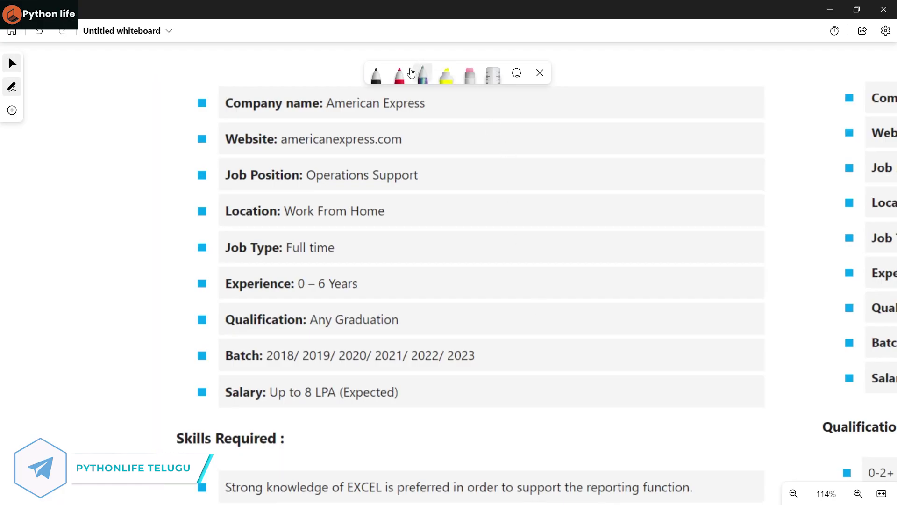
# - Underline American Express, Operations Support, Work From Home, Full time, 0–6 Years, Any Graduation, batch years and Up to 8 LPA in red
pyautogui.click(399, 74)
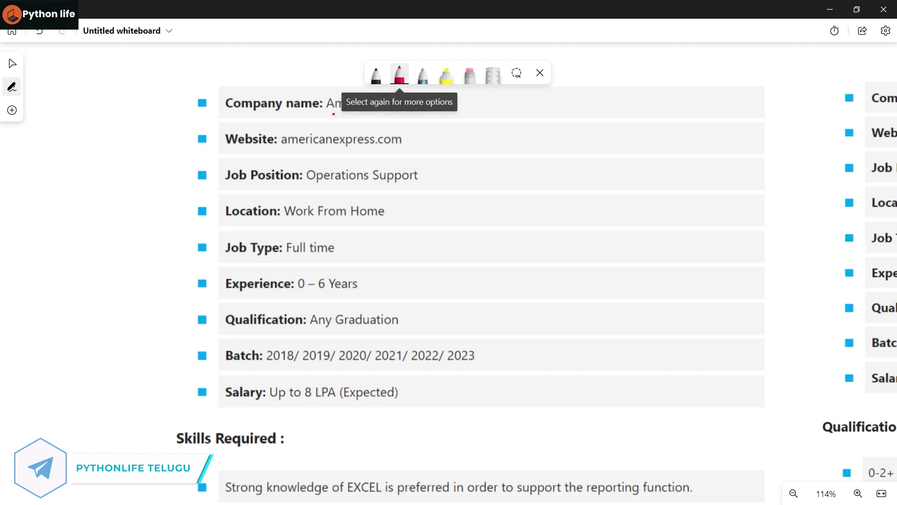
pyautogui.moveTo(330, 116); pyautogui.dragTo(448, 125)
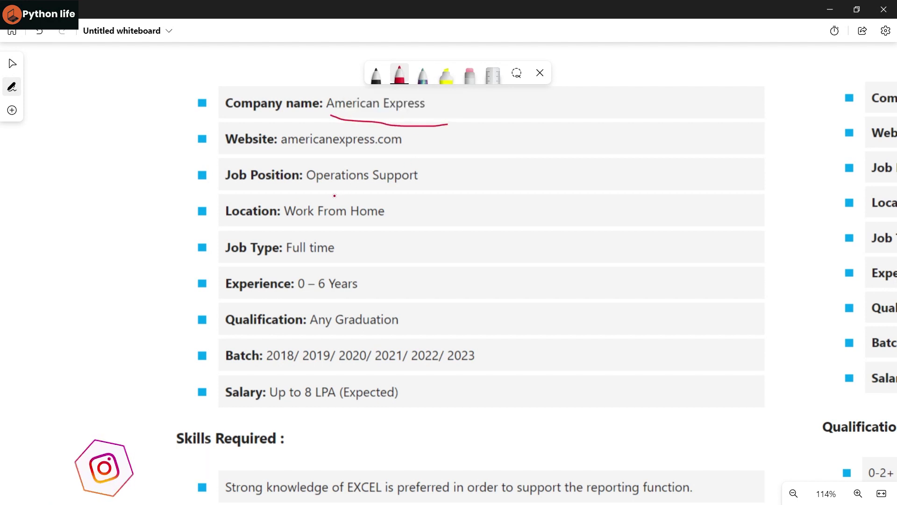
pyautogui.moveTo(305, 197); pyautogui.dragTo(420, 193)
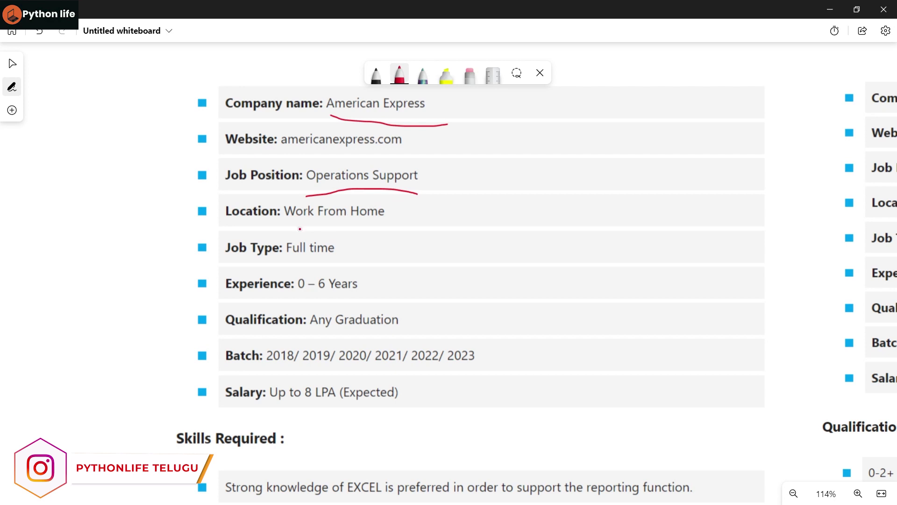
pyautogui.moveTo(285, 222); pyautogui.dragTo(400, 220)
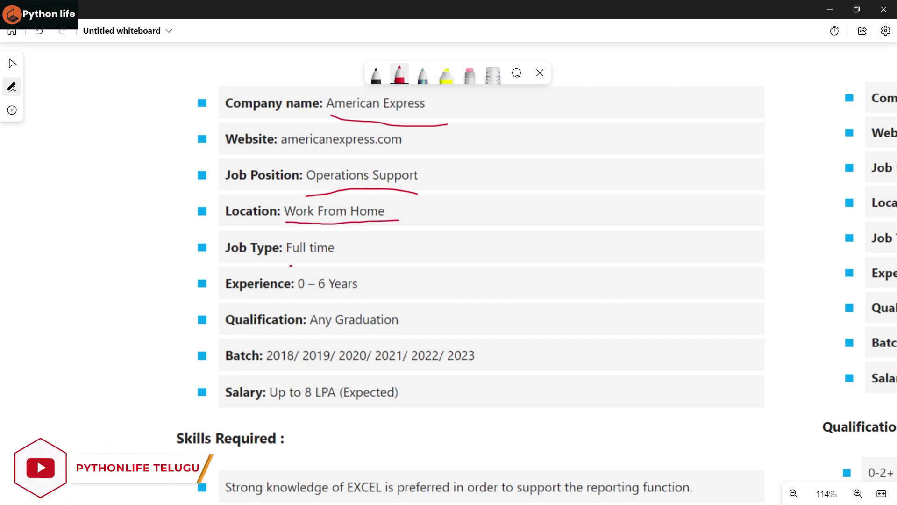
pyautogui.moveTo(288, 255); pyautogui.dragTo(351, 255)
pyautogui.moveTo(290, 297); pyautogui.dragTo(372, 291)
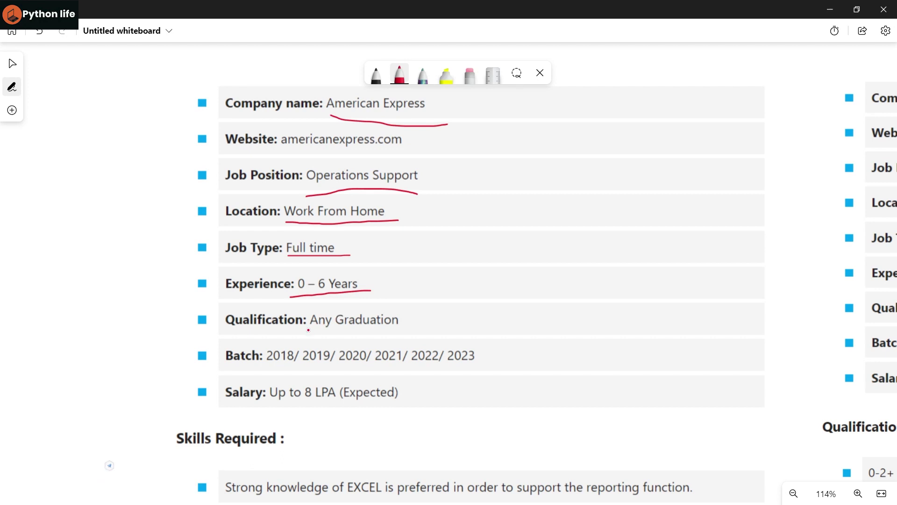
pyautogui.moveTo(307, 329); pyautogui.dragTo(418, 328)
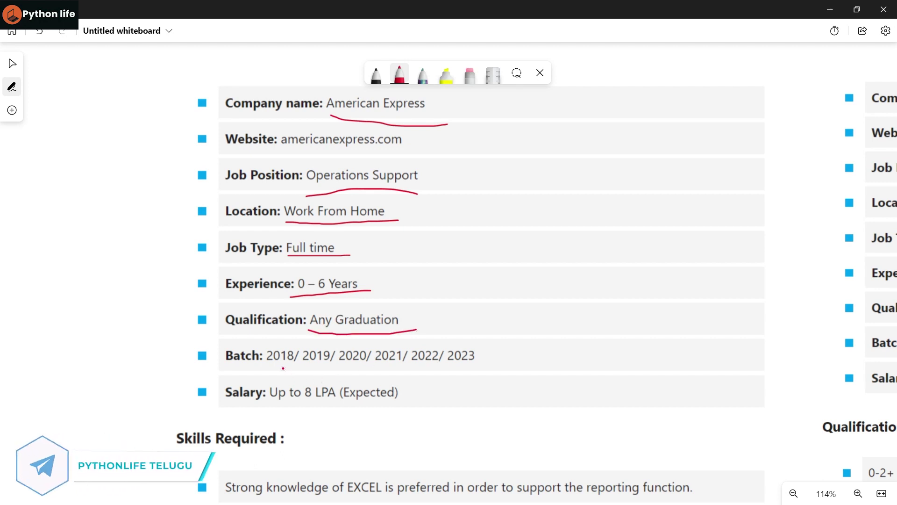
pyautogui.moveTo(277, 365); pyautogui.dragTo(474, 370)
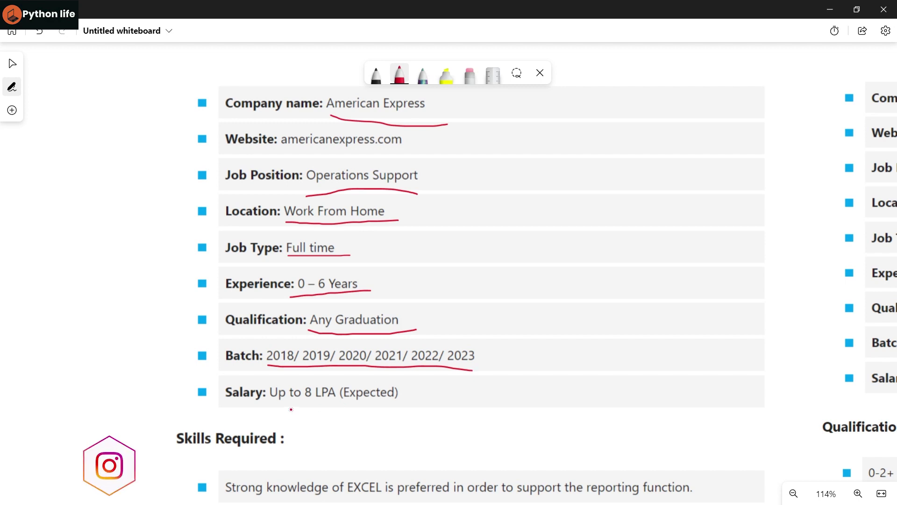
pyautogui.moveTo(284, 405); pyautogui.dragTo(408, 404)
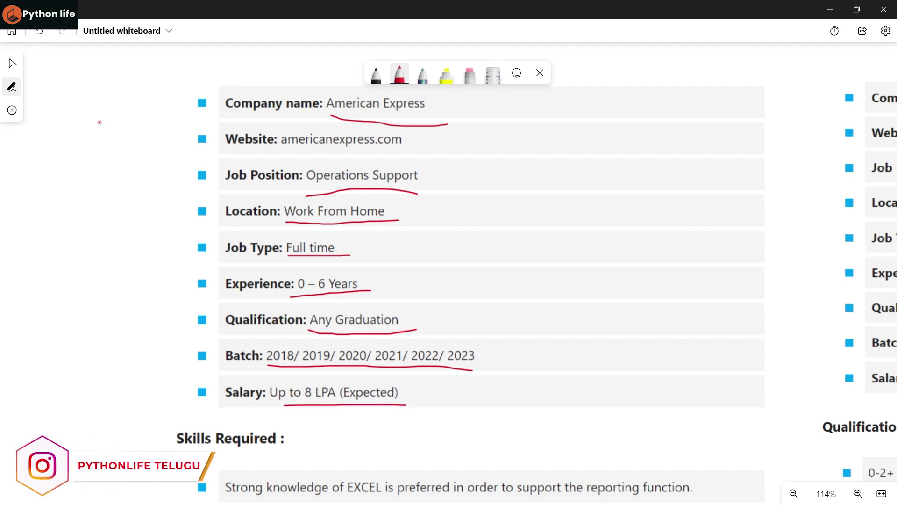
pyautogui.click(11, 63)
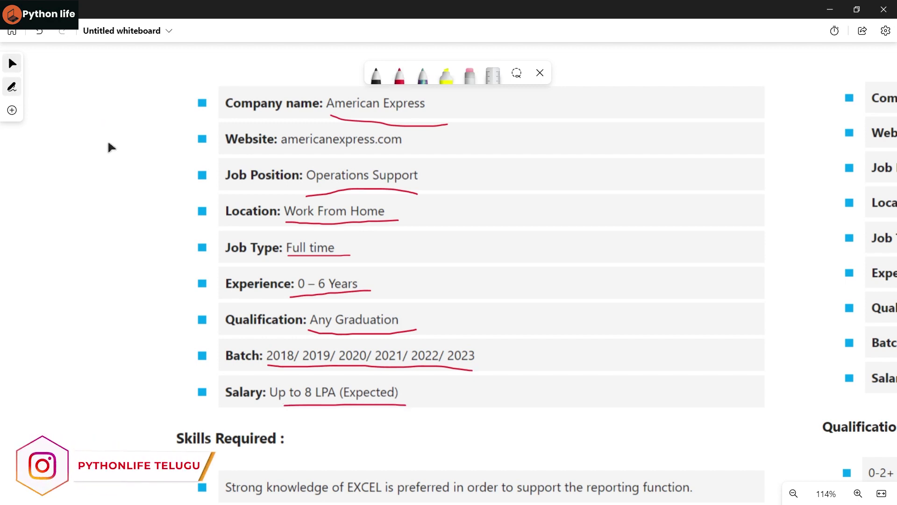
# - Pan the board past the American Express card and centre the ServiceNow job card
pyautogui.moveTo(174, 319); pyautogui.dragTo(63, 232)
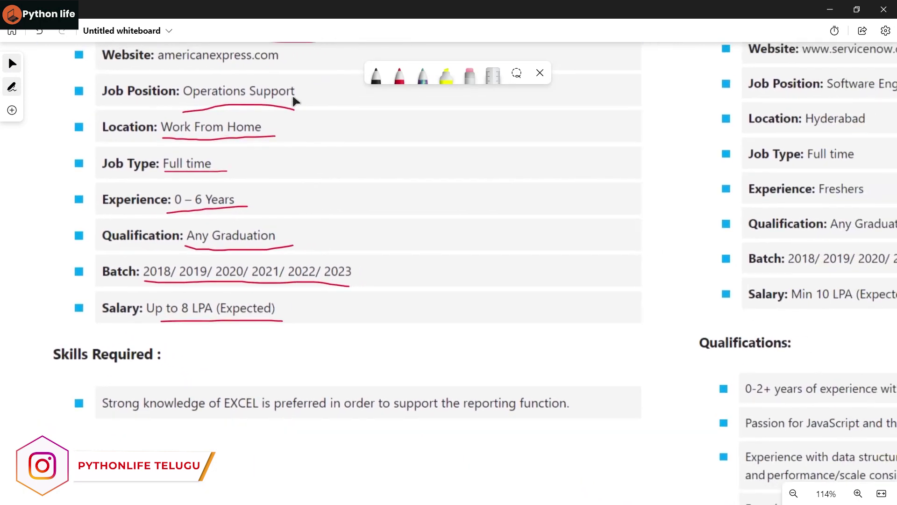
pyautogui.click(538, 172)
pyautogui.moveTo(678, 114)
pyautogui.mouseDown()
pyautogui.moveTo(698, 205)
pyautogui.moveTo(501, 199)
pyautogui.mouseUp()
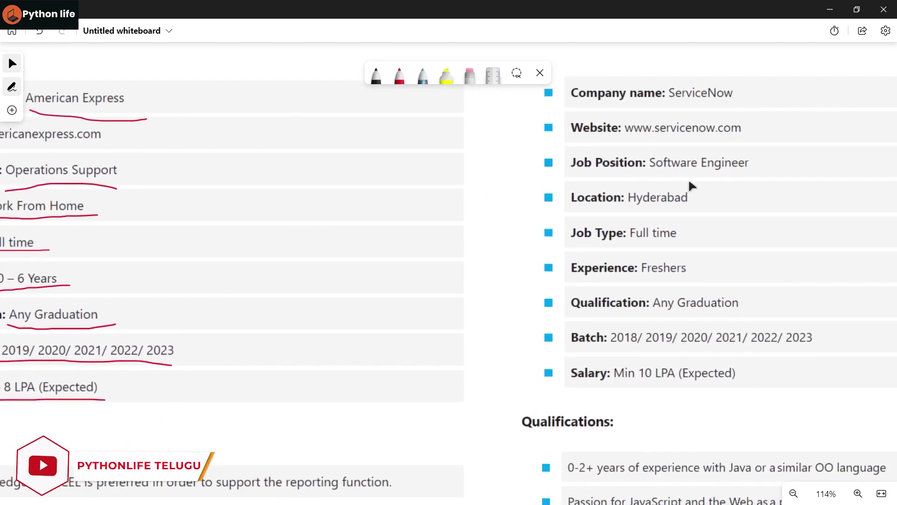
pyautogui.moveTo(691, 186); pyautogui.dragTo(435, 214)
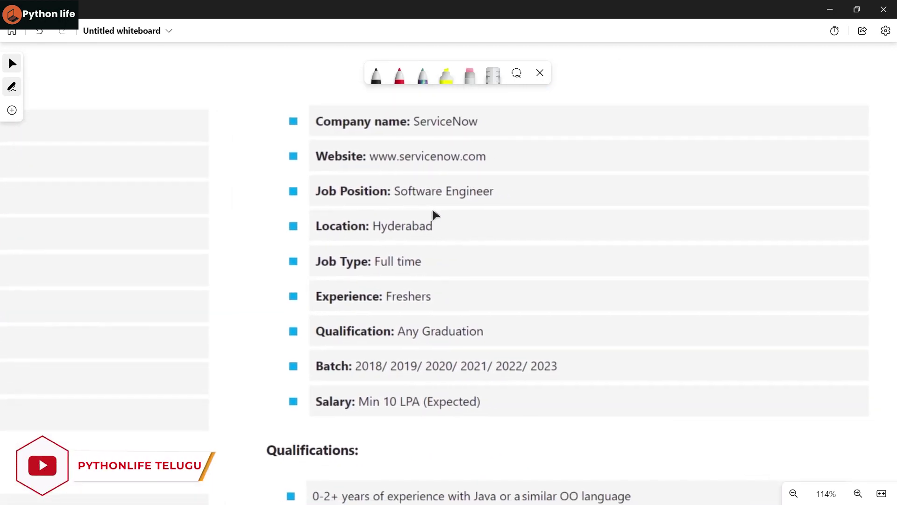
pyautogui.click(609, 211)
pyautogui.moveTo(610, 211); pyautogui.dragTo(531, 215)
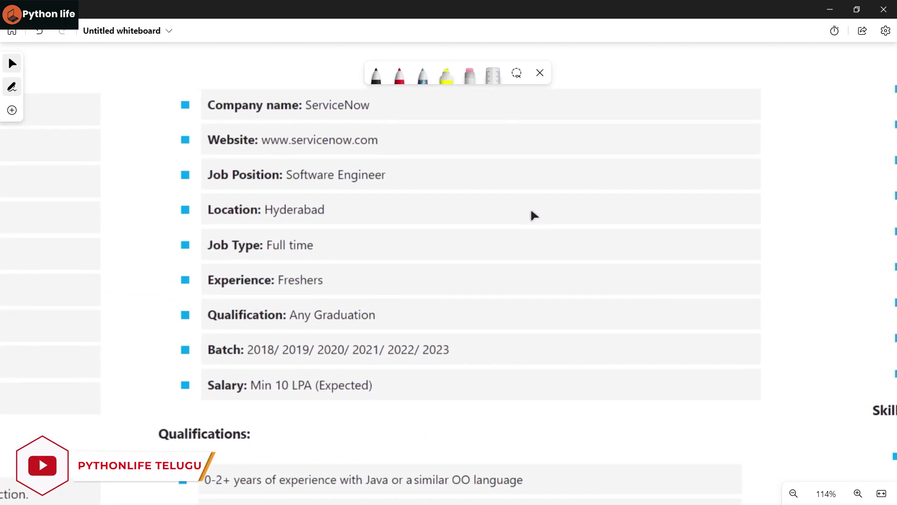
# - Underline ServiceNow, Software Engineer, Hyderabad, Full time, Freshers, Any Graduation, 2018–2023 batch and Min 10 LPA in red
pyautogui.click(398, 77)
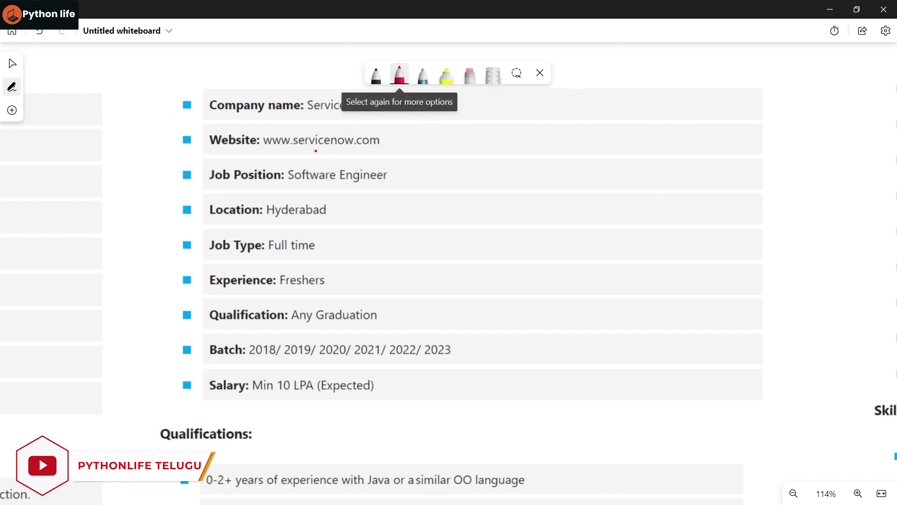
pyautogui.moveTo(306, 128); pyautogui.dragTo(411, 116)
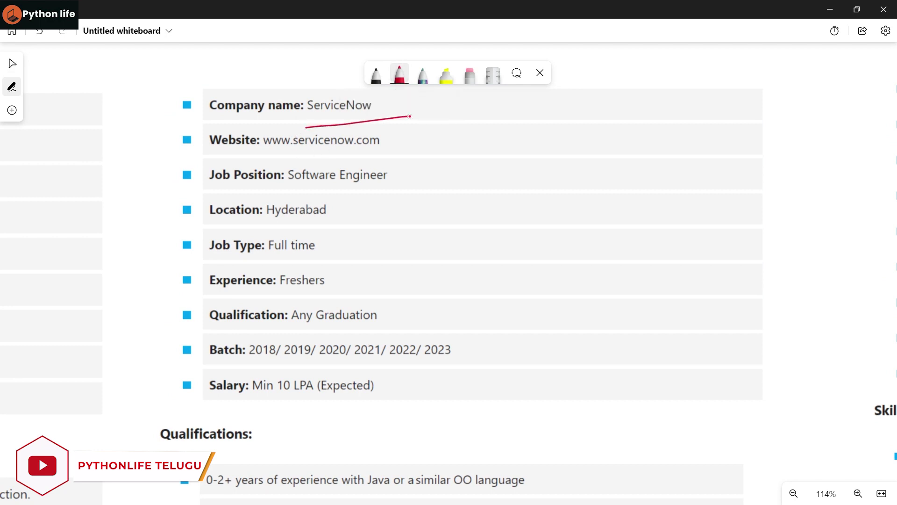
pyautogui.moveTo(291, 187); pyautogui.dragTo(399, 192)
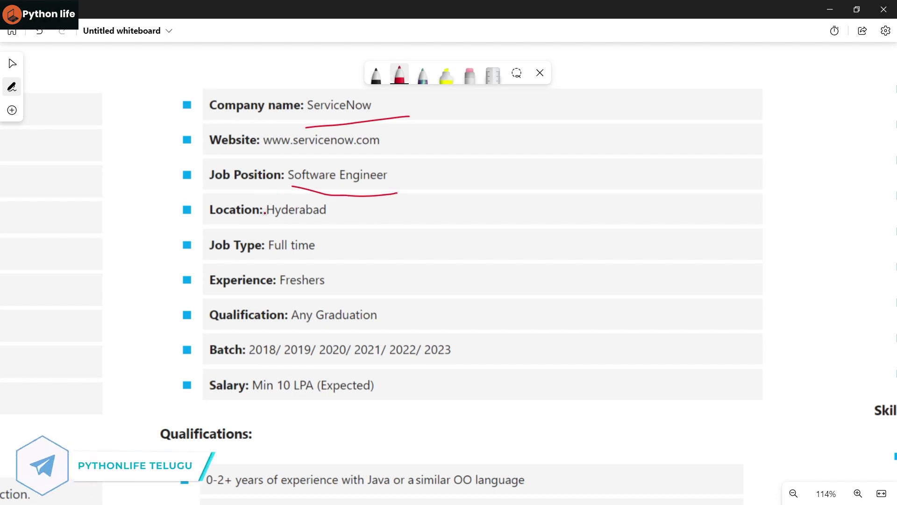
pyautogui.moveTo(267, 220); pyautogui.dragTo(335, 214)
pyautogui.moveTo(269, 258); pyautogui.dragTo(329, 256)
pyautogui.moveTo(283, 288); pyautogui.dragTo(353, 288)
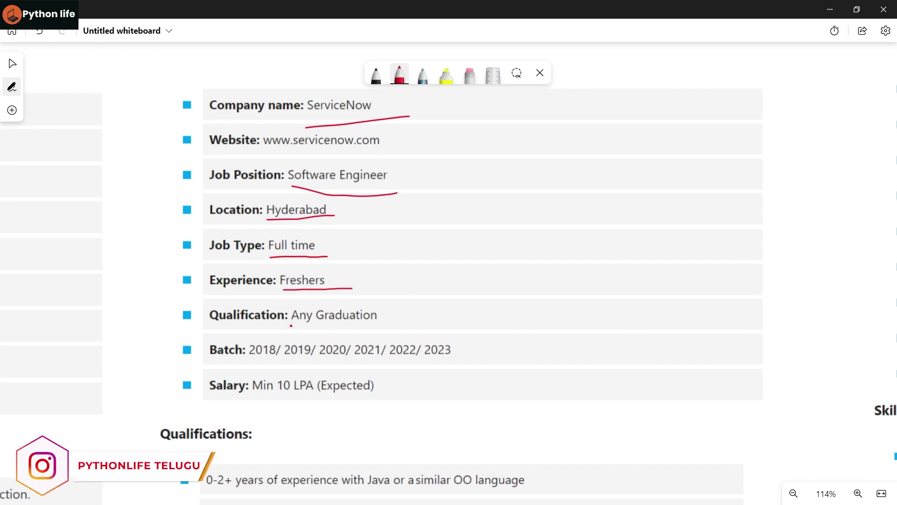
pyautogui.moveTo(291, 326); pyautogui.dragTo(390, 327)
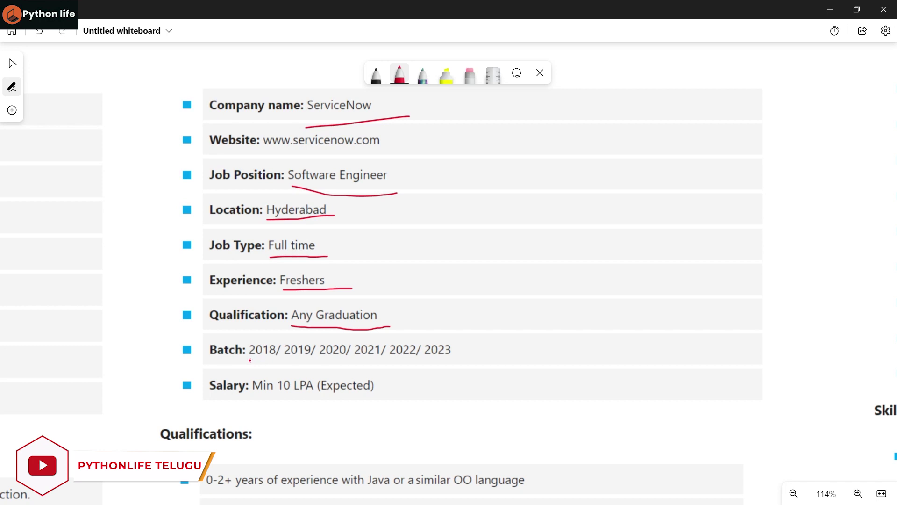
pyautogui.moveTo(250, 360); pyautogui.dragTo(468, 358)
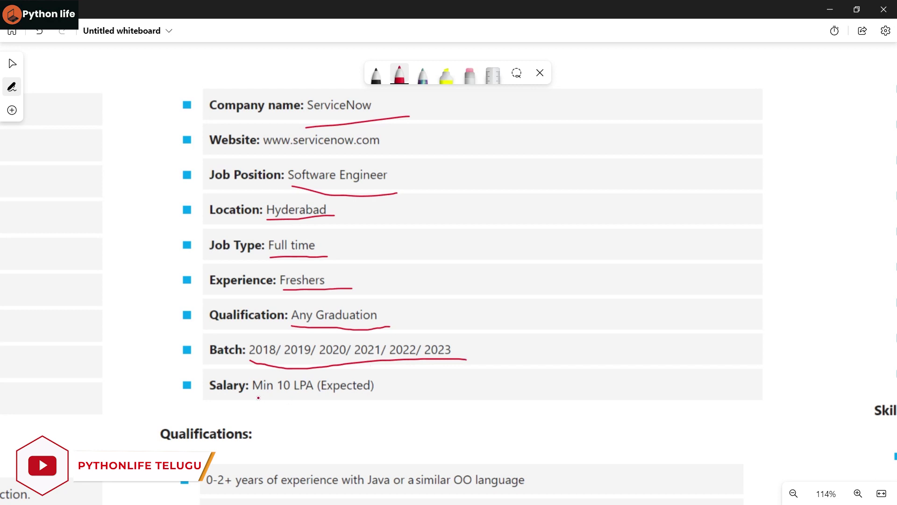
pyautogui.moveTo(250, 397); pyautogui.dragTo(397, 401)
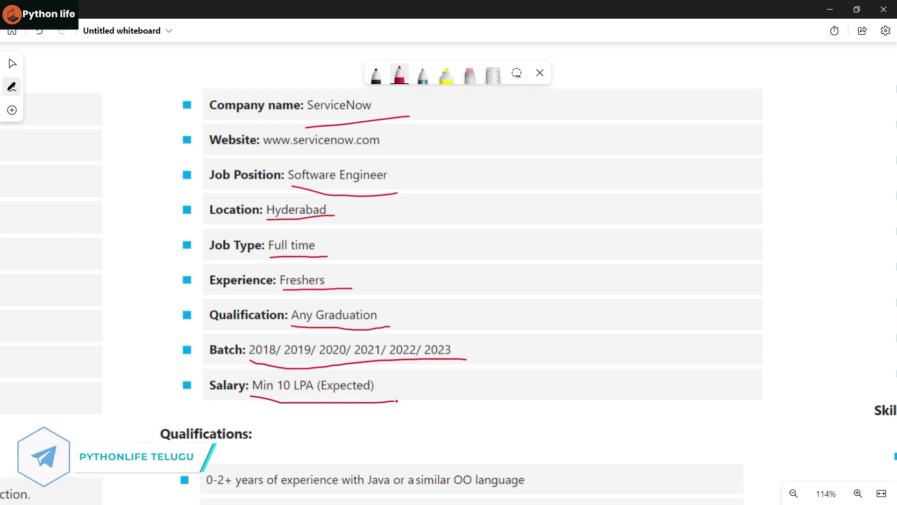
pyautogui.click(12, 63)
pyautogui.scroll(-4, 178, 279)
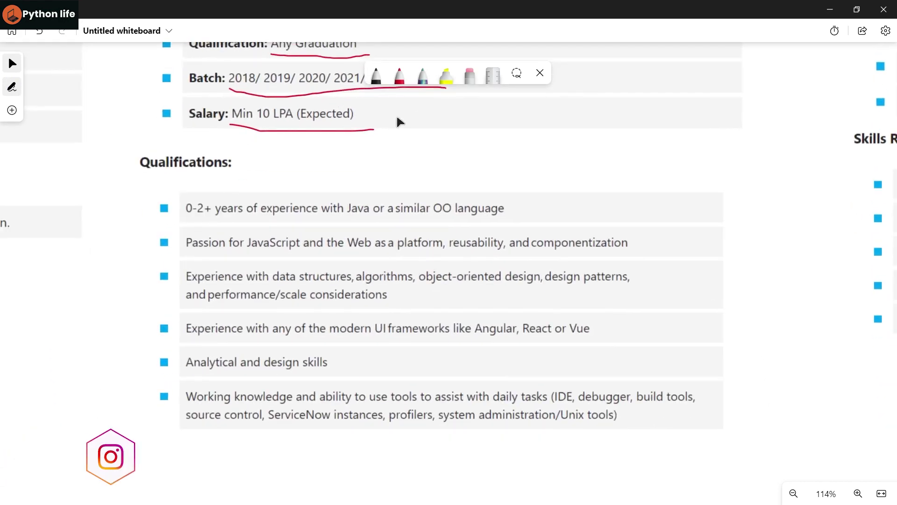
# - Underline the experience, JavaScript passion, data structures, performance, React/Vue, design skills and tools bullets in red
pyautogui.click(397, 78)
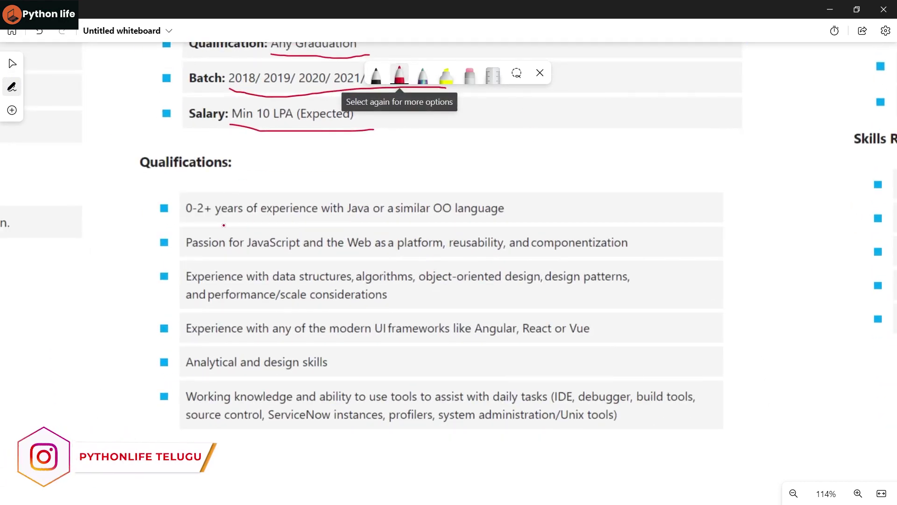
pyautogui.moveTo(189, 216); pyautogui.dragTo(517, 218)
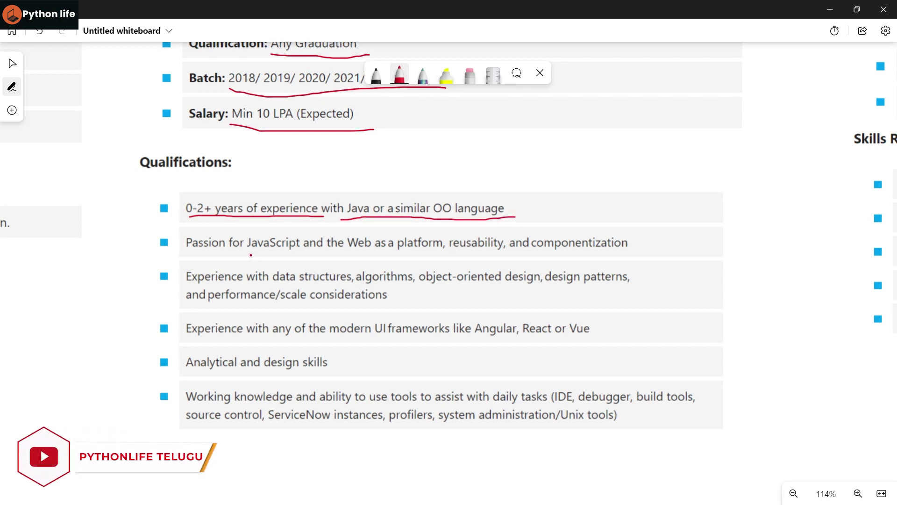
pyautogui.moveTo(251, 255); pyautogui.dragTo(636, 242)
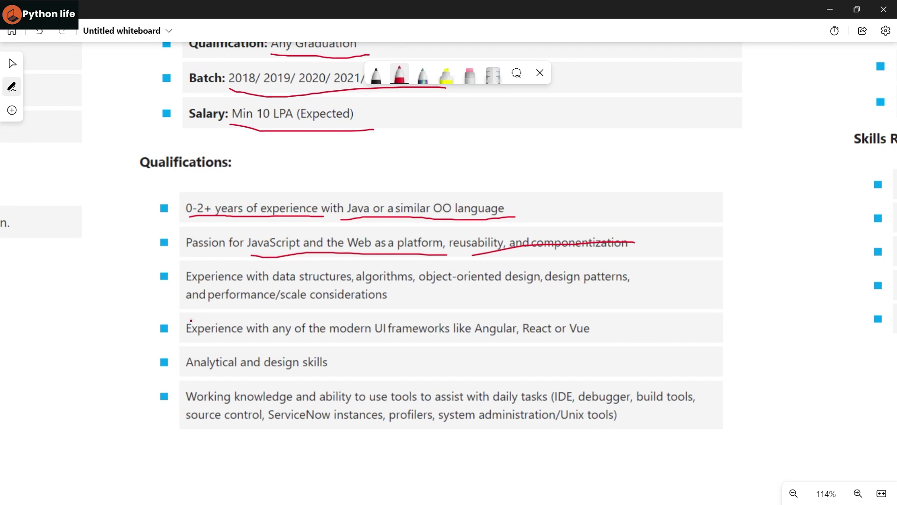
pyautogui.moveTo(277, 291); pyautogui.dragTo(697, 271)
pyautogui.moveTo(198, 312); pyautogui.dragTo(386, 304)
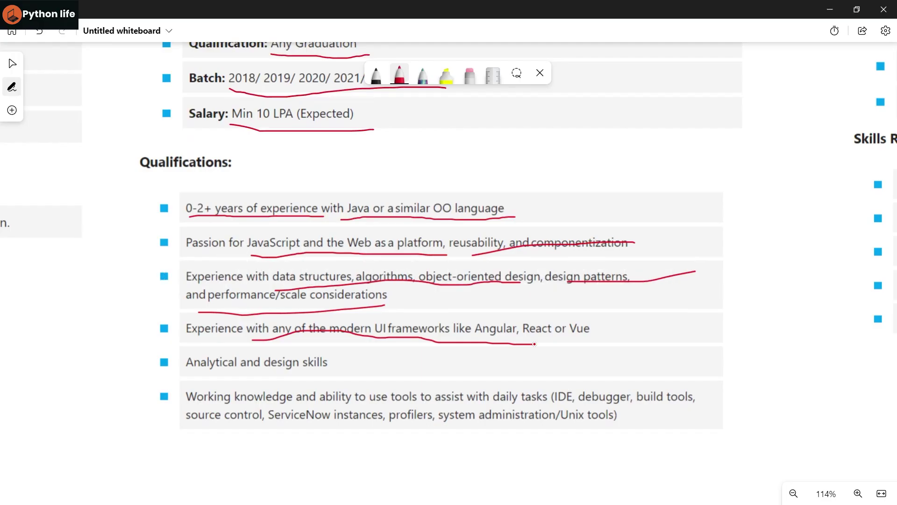
pyautogui.moveTo(534, 343); pyautogui.dragTo(620, 331)
pyautogui.moveTo(199, 377); pyautogui.dragTo(347, 376)
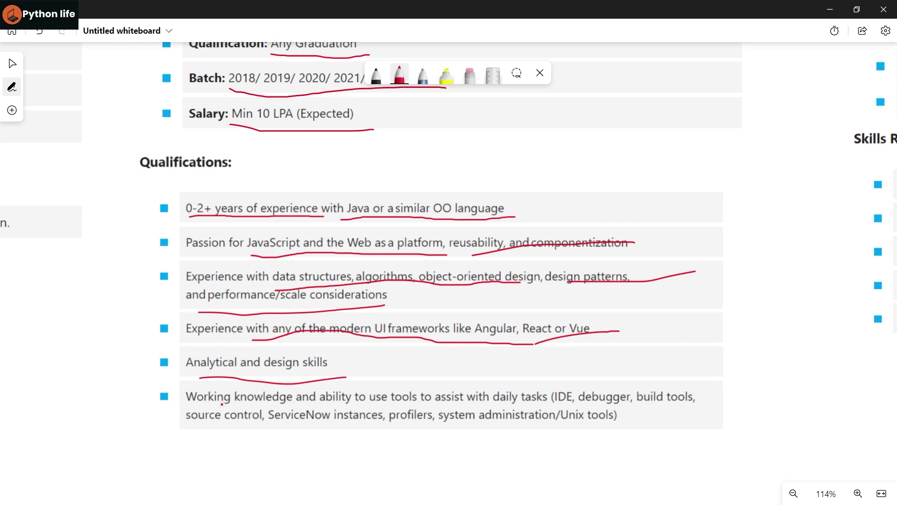
pyautogui.moveTo(222, 404); pyautogui.dragTo(709, 403)
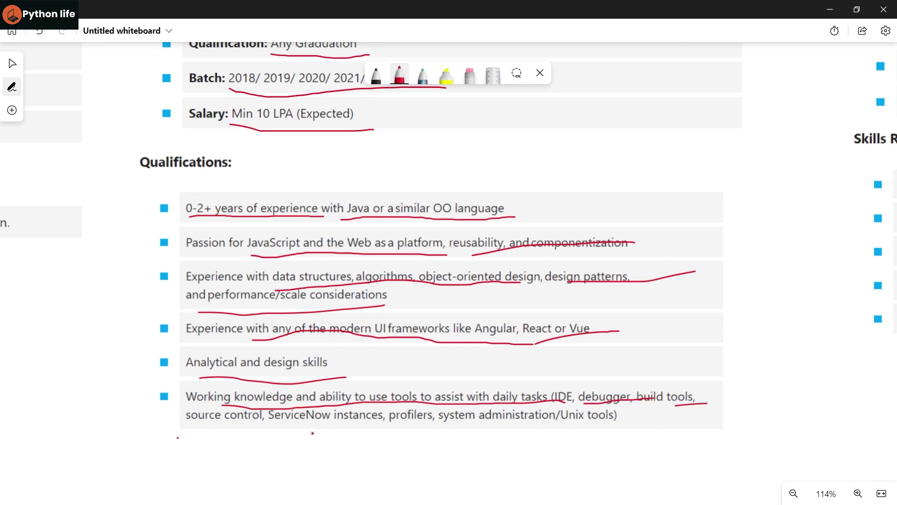
pyautogui.moveTo(331, 433); pyautogui.dragTo(396, 432)
pyautogui.moveTo(452, 428)
pyautogui.mouseDown()
pyautogui.moveTo(589, 420)
pyautogui.moveTo(655, 426)
pyautogui.mouseUp()
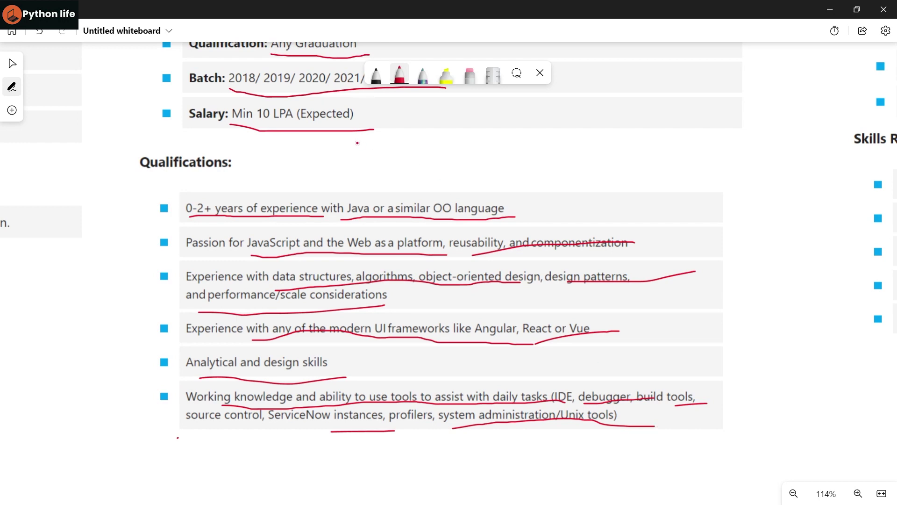
pyautogui.click(12, 63)
# - Underline MountBlue, Software Development Engineer, Bangalore, Full time, Freshers, B.E/B.Tech, batch years and salary in red
pyautogui.moveTo(700, 124)
pyautogui.mouseDown()
pyautogui.moveTo(540, 282)
pyautogui.moveTo(359, 361)
pyautogui.mouseUp()
pyautogui.moveTo(509, 243)
pyautogui.mouseDown()
pyautogui.moveTo(353, 371)
pyautogui.moveTo(217, 299)
pyautogui.moveTo(161, 285)
pyautogui.mouseUp()
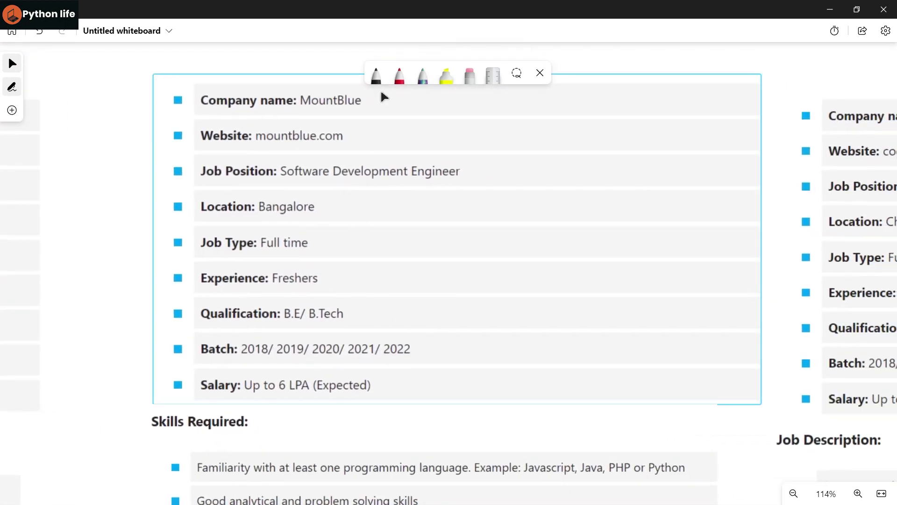
pyautogui.click(399, 76)
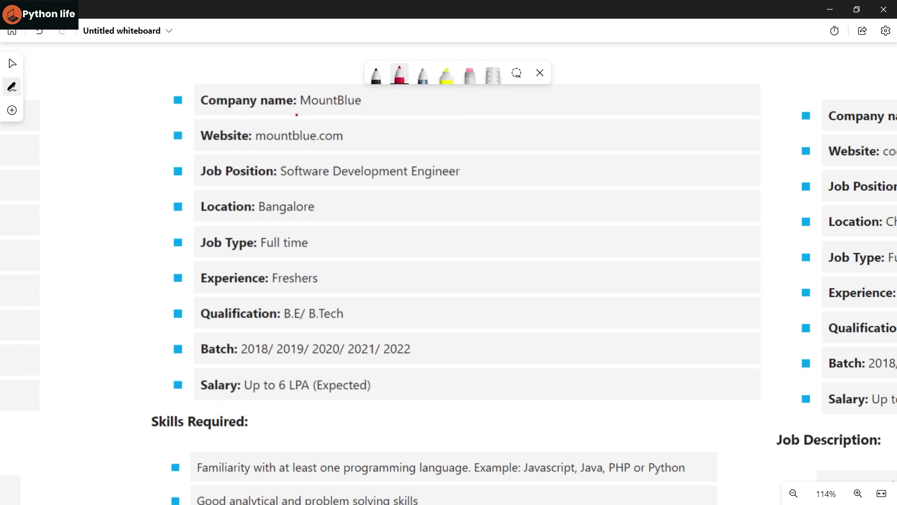
pyautogui.moveTo(297, 114); pyautogui.dragTo(389, 104)
pyautogui.moveTo(286, 188); pyautogui.dragTo(484, 169)
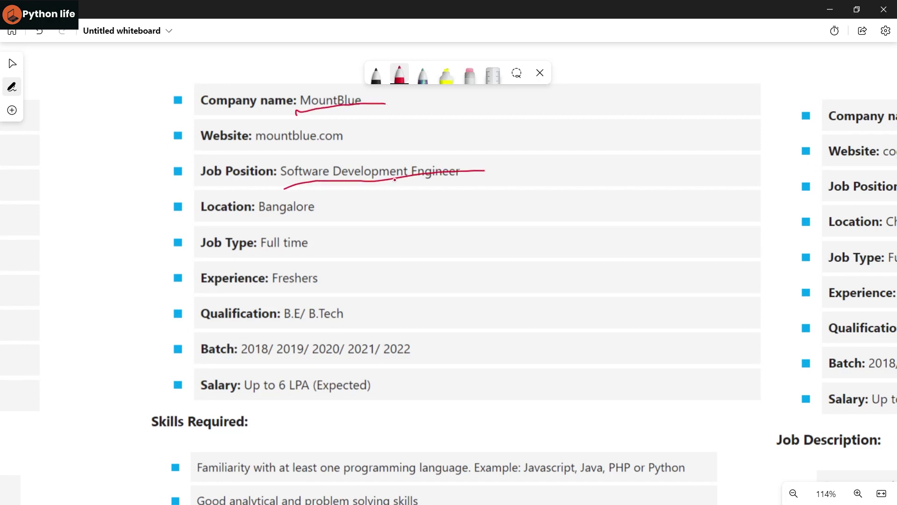
pyautogui.moveTo(263, 219); pyautogui.dragTo(337, 214)
pyautogui.moveTo(260, 255); pyautogui.dragTo(321, 250)
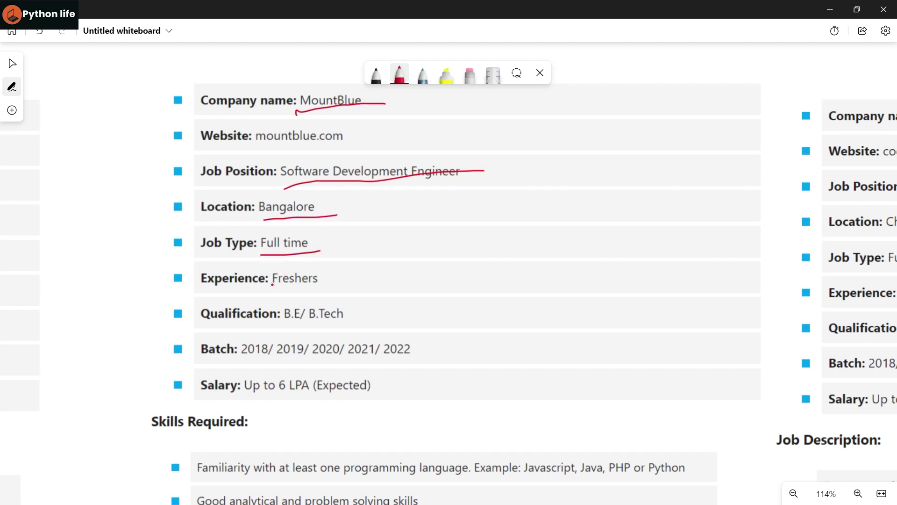
pyautogui.moveTo(274, 288); pyautogui.dragTo(346, 292)
pyautogui.moveTo(286, 324); pyautogui.dragTo(361, 327)
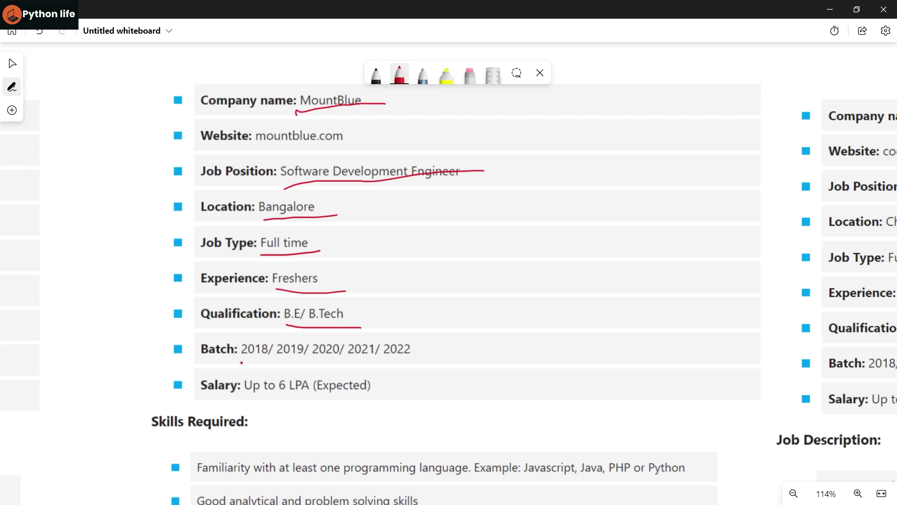
pyautogui.moveTo(241, 363); pyautogui.dragTo(423, 358)
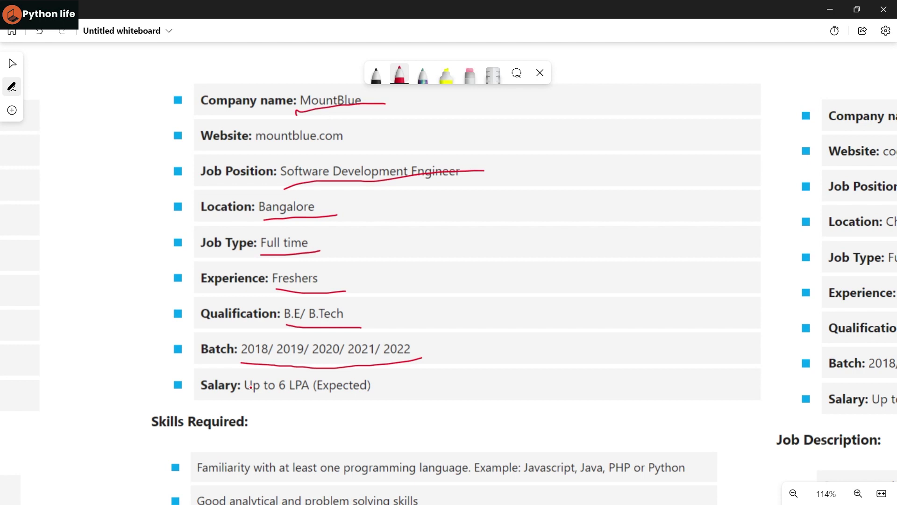
pyautogui.moveTo(236, 405); pyautogui.dragTo(377, 426)
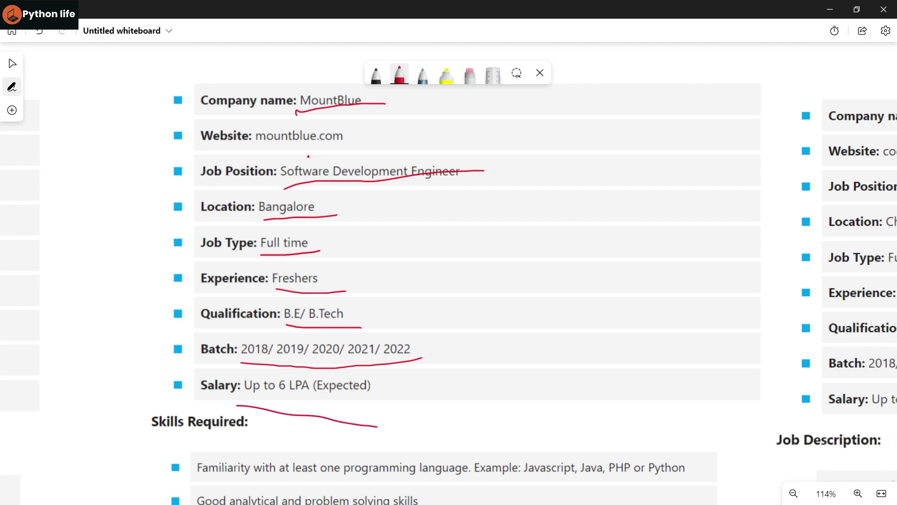
pyautogui.click(12, 64)
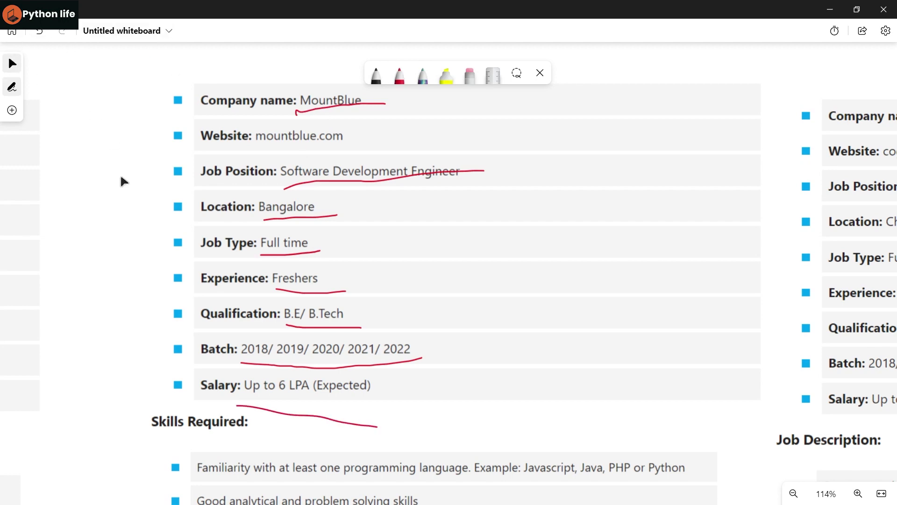
pyautogui.scroll(-2, 91, 166)
pyautogui.scroll(-3, 145, 161)
pyautogui.hscroll(1, 281, 112)
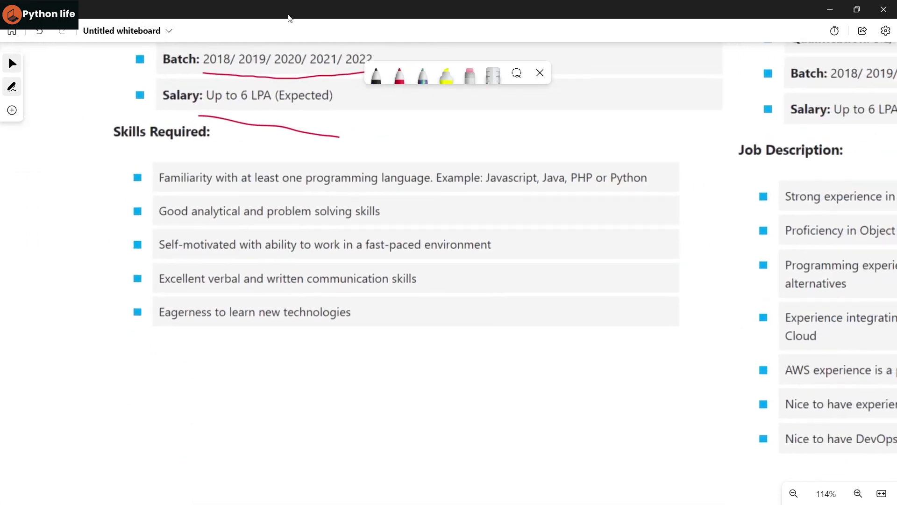
# - Circle the Javascript, Java, PHP, Python example and underline all five Skills Required bullets in red
pyautogui.click(400, 73)
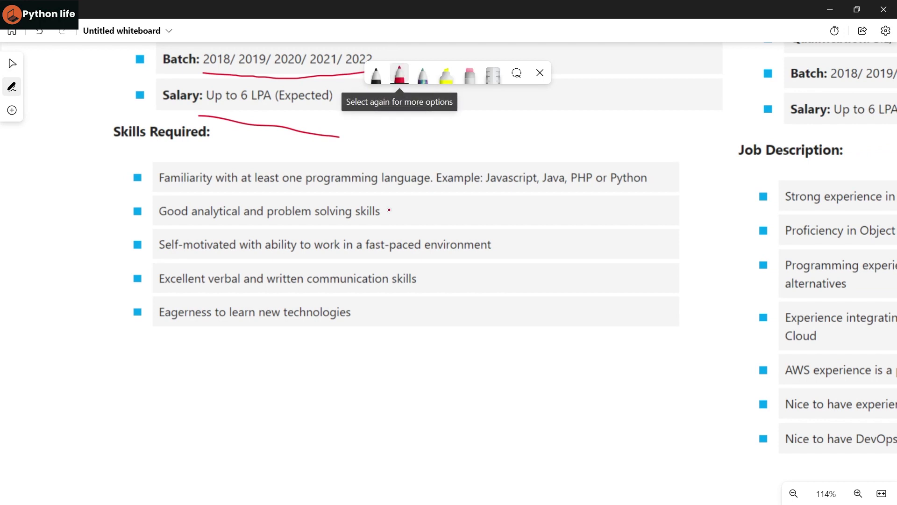
pyautogui.moveTo(482, 194); pyautogui.dragTo(633, 198)
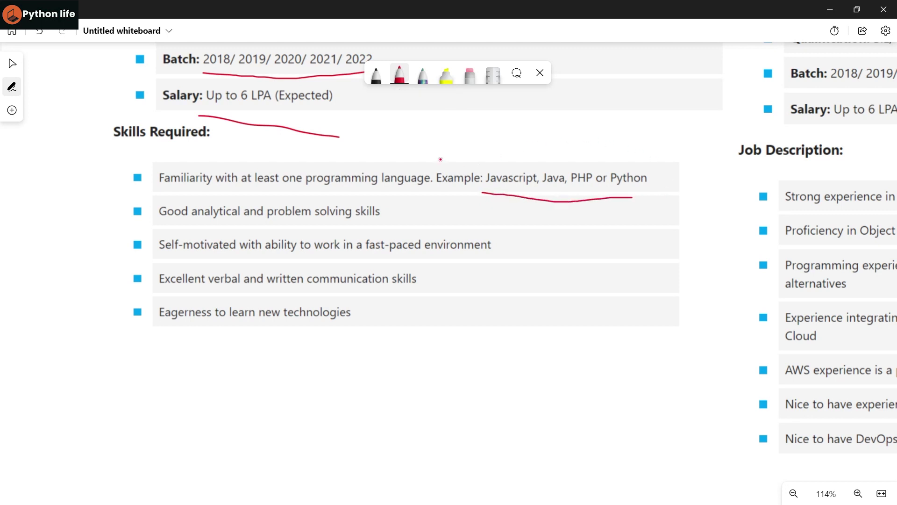
pyautogui.moveTo(438, 160)
pyautogui.mouseDown()
pyautogui.moveTo(447, 204)
pyautogui.moveTo(631, 214)
pyautogui.moveTo(681, 181)
pyautogui.moveTo(519, 149)
pyautogui.moveTo(435, 159)
pyautogui.mouseUp()
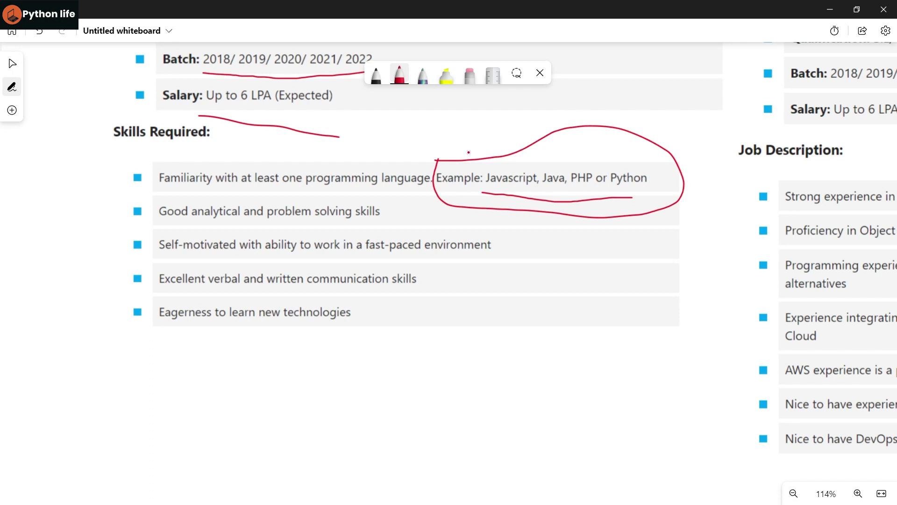
pyautogui.moveTo(251, 226); pyautogui.dragTo(382, 229)
pyautogui.moveTo(242, 258); pyautogui.dragTo(483, 260)
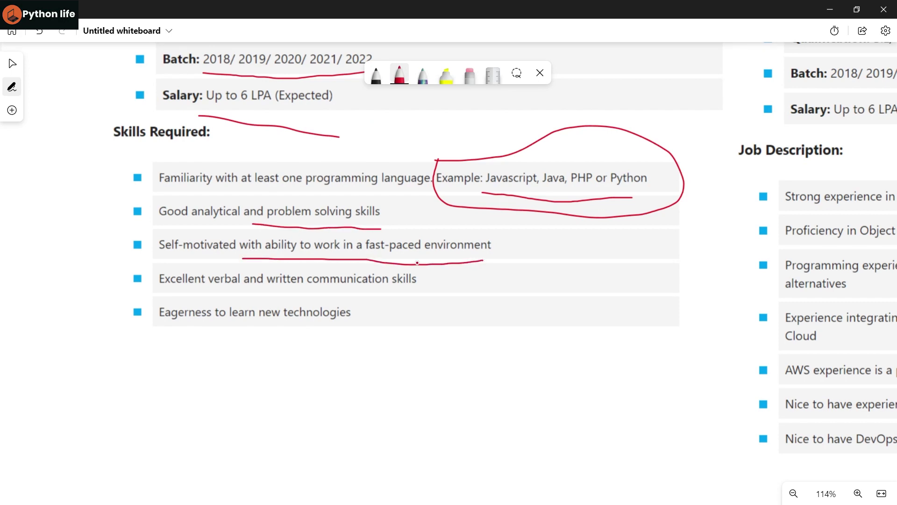
pyautogui.moveTo(227, 289); pyautogui.dragTo(432, 297)
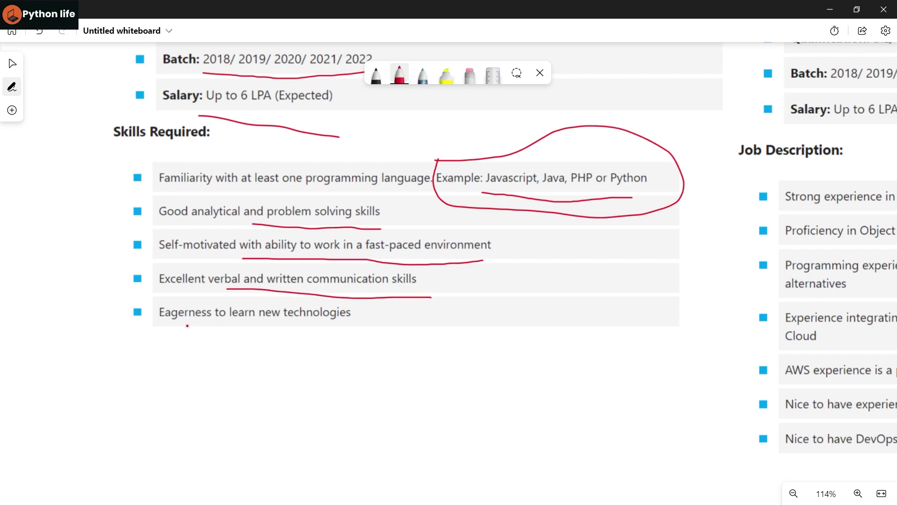
pyautogui.moveTo(188, 325); pyautogui.dragTo(362, 329)
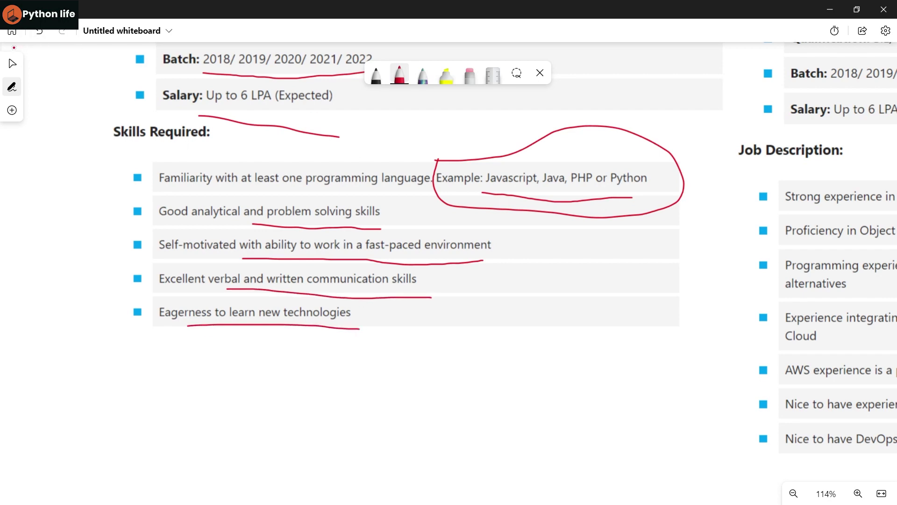
pyautogui.click(12, 64)
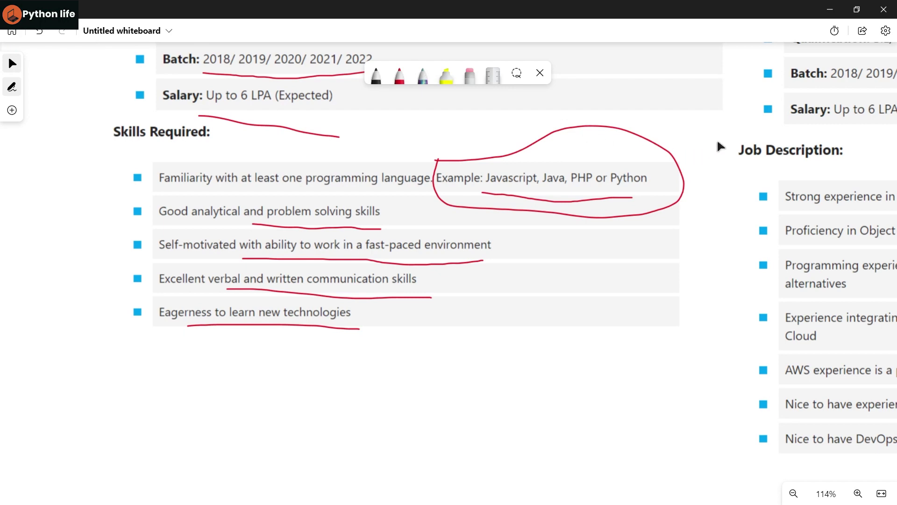
pyautogui.moveTo(717, 147); pyautogui.dragTo(685, 204)
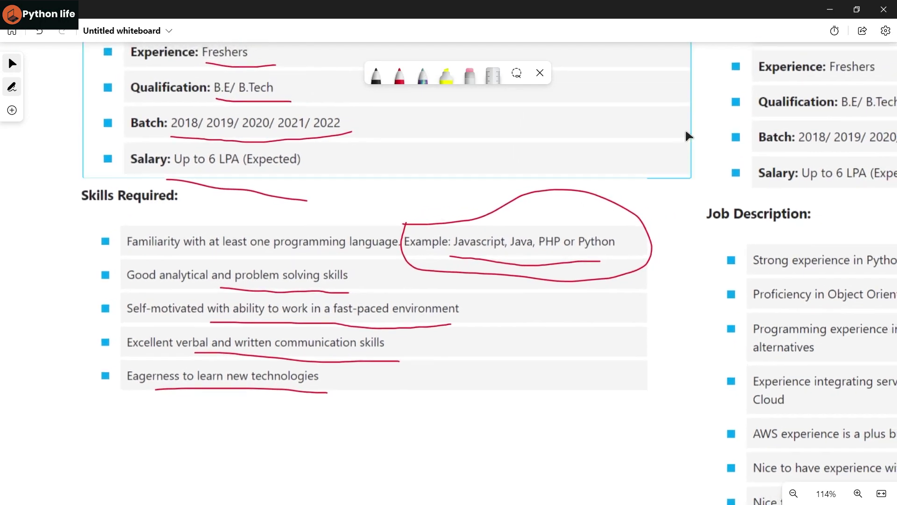
# - Pan the board left and down until Cognizant's Python+SQL job card is centred
pyautogui.moveTo(710, 149); pyautogui.dragTo(707, 168)
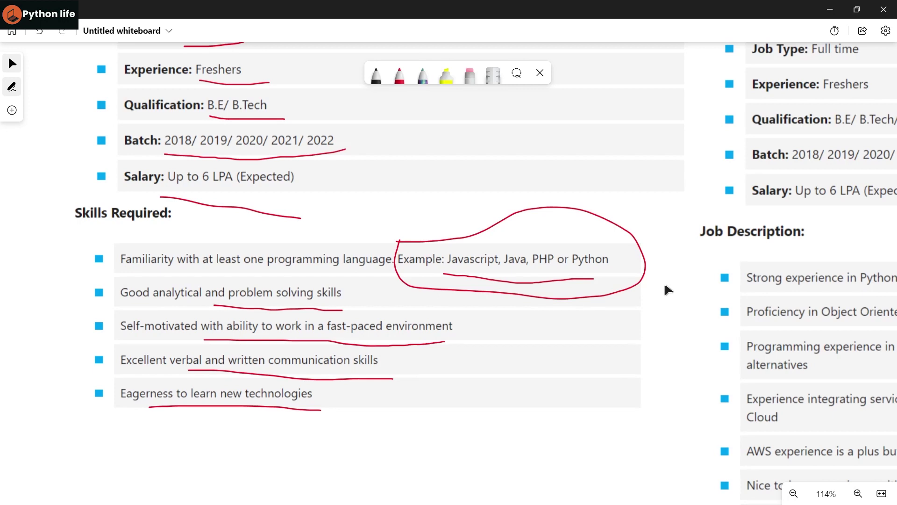
pyautogui.moveTo(667, 293); pyautogui.dragTo(468, 388)
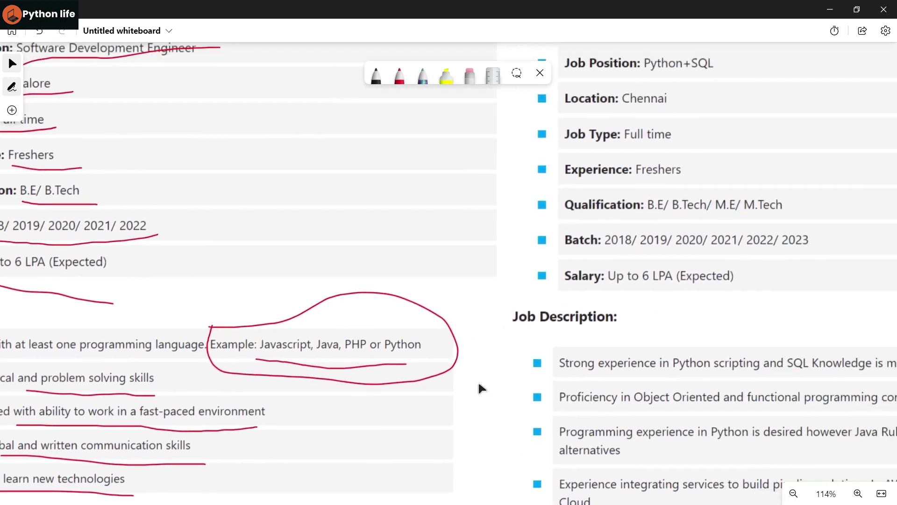
pyautogui.moveTo(678, 245); pyautogui.dragTo(303, 329)
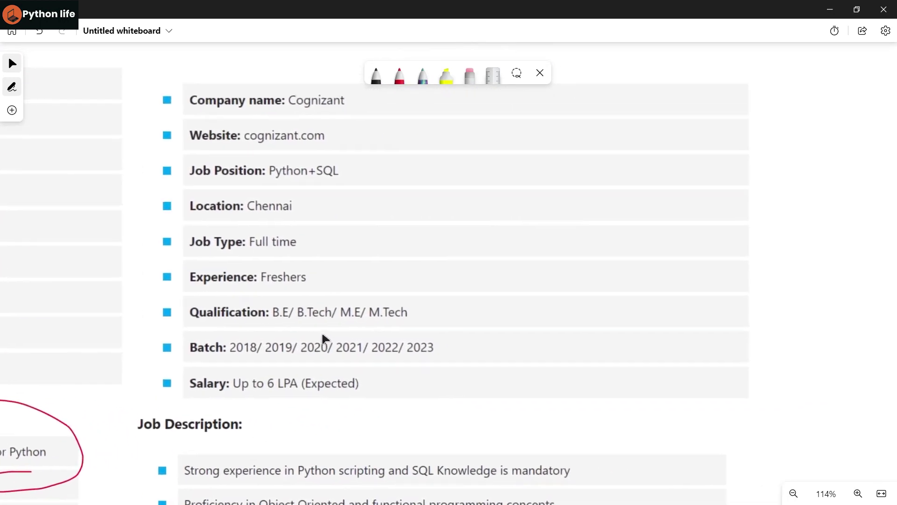
# - Underline Cognizant, Python+SQL, Chennai, Full time, Freshers, accepted degrees, batch years and expected salary in red
pyautogui.click(399, 74)
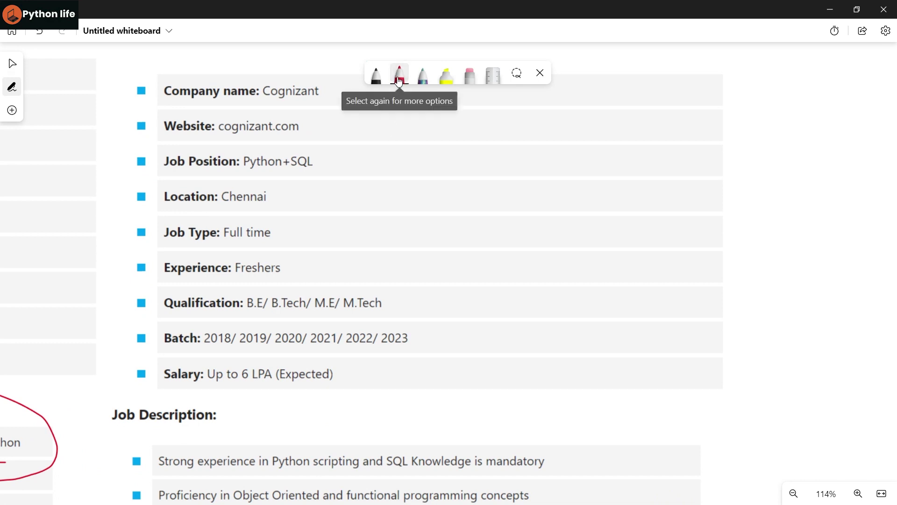
pyautogui.moveTo(265, 107); pyautogui.dragTo(362, 104)
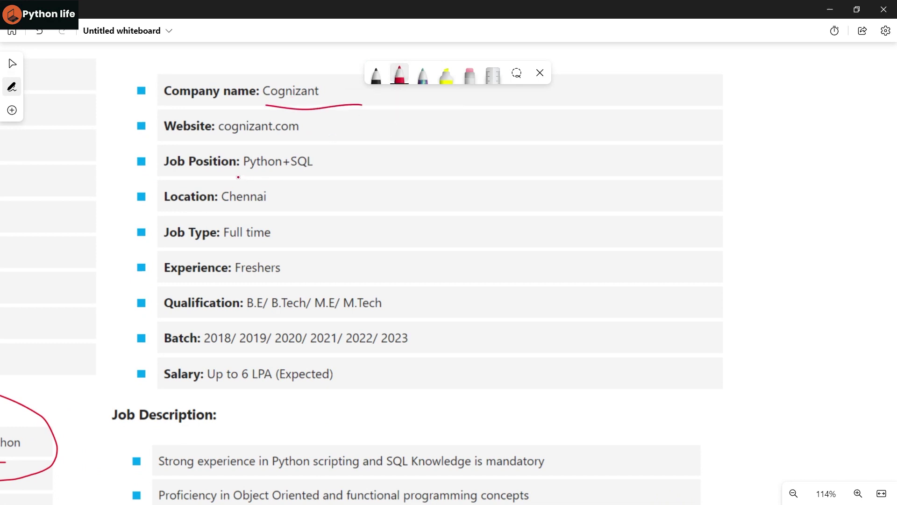
pyautogui.moveTo(237, 178); pyautogui.dragTo(344, 173)
pyautogui.moveTo(223, 209); pyautogui.dragTo(280, 212)
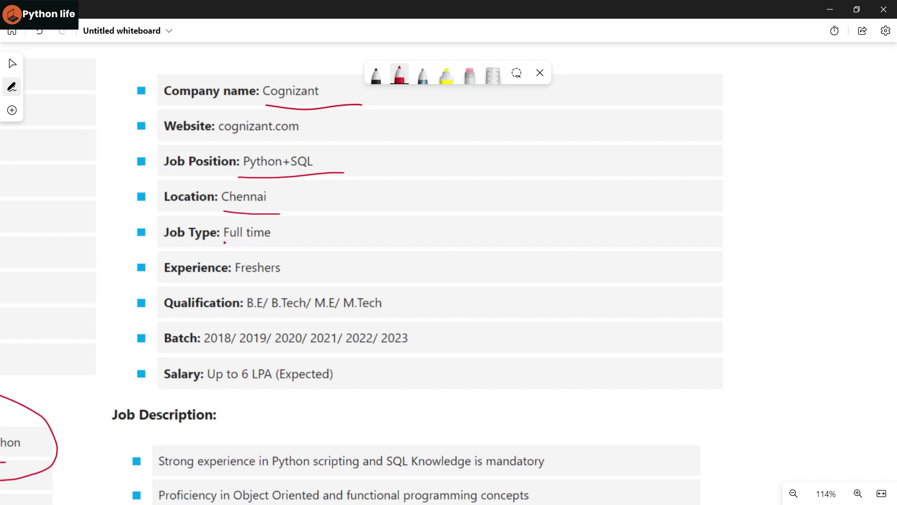
pyautogui.moveTo(225, 242); pyautogui.dragTo(276, 245)
pyautogui.moveTo(235, 280); pyautogui.dragTo(304, 281)
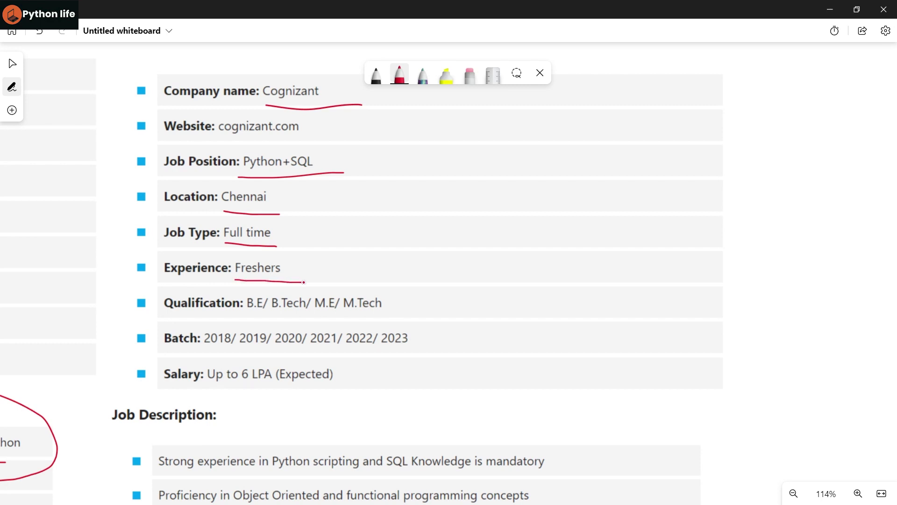
pyautogui.moveTo(246, 314); pyautogui.dragTo(399, 314)
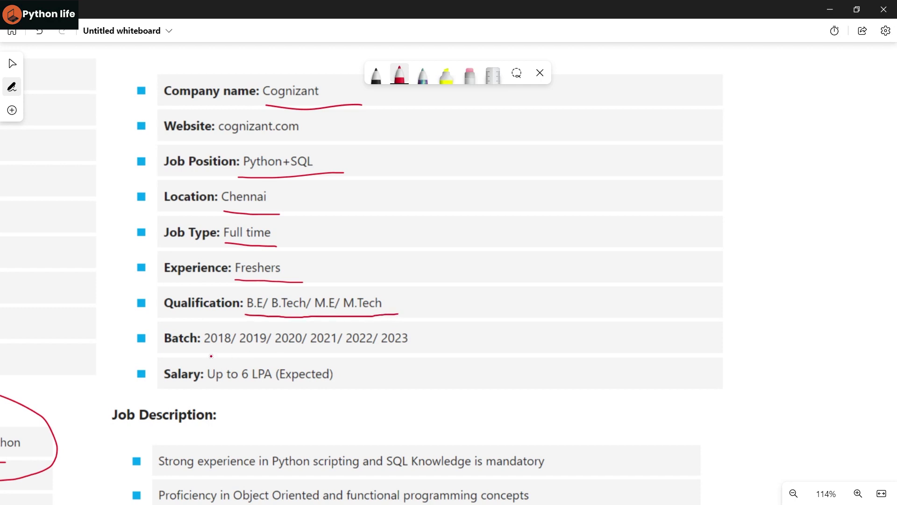
pyautogui.moveTo(207, 351)
pyautogui.mouseDown()
pyautogui.moveTo(361, 363)
pyautogui.moveTo(435, 353)
pyautogui.mouseUp()
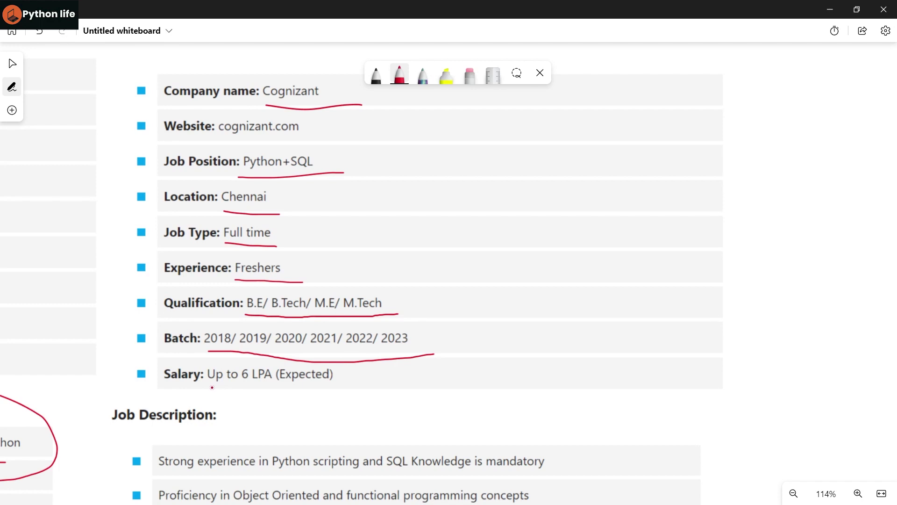
pyautogui.moveTo(208, 385); pyautogui.dragTo(376, 386)
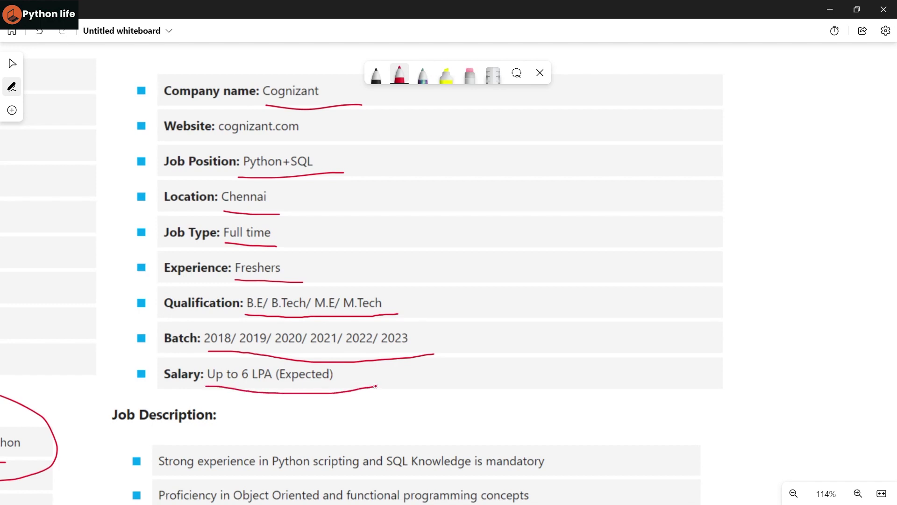
pyautogui.click(12, 65)
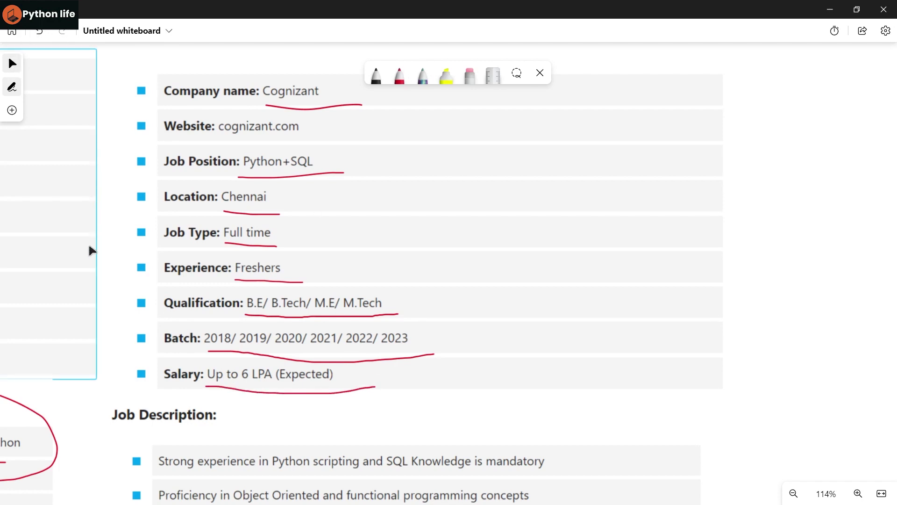
pyautogui.scroll(-1, 121, 245)
pyautogui.scroll(-2, 121, 245)
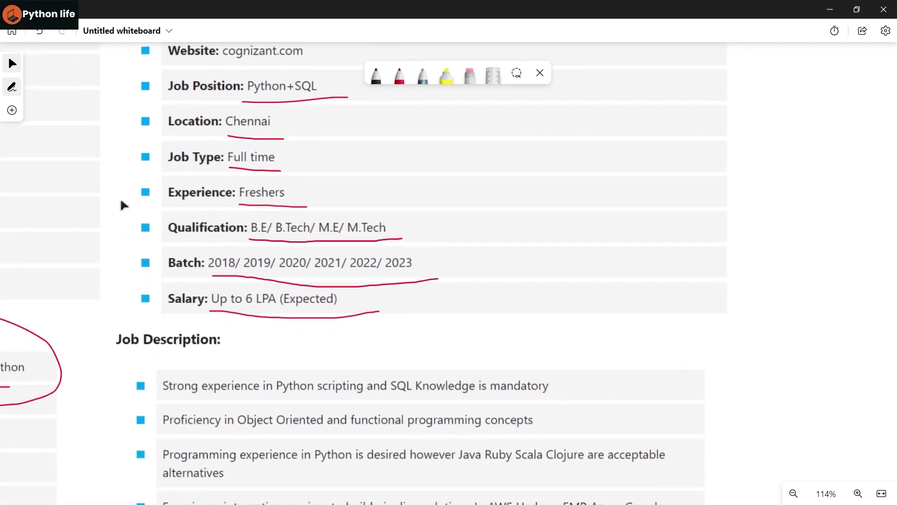
# - Underline the Python/SQL, OOP/functional, Python experience and pipeline integration bullets in red
pyautogui.moveTo(207, 328); pyautogui.dragTo(211, 99)
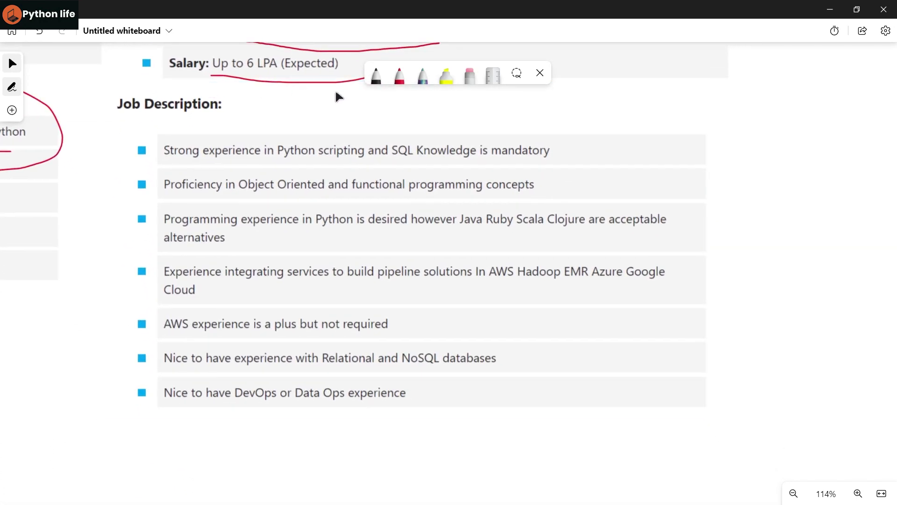
pyautogui.click(398, 75)
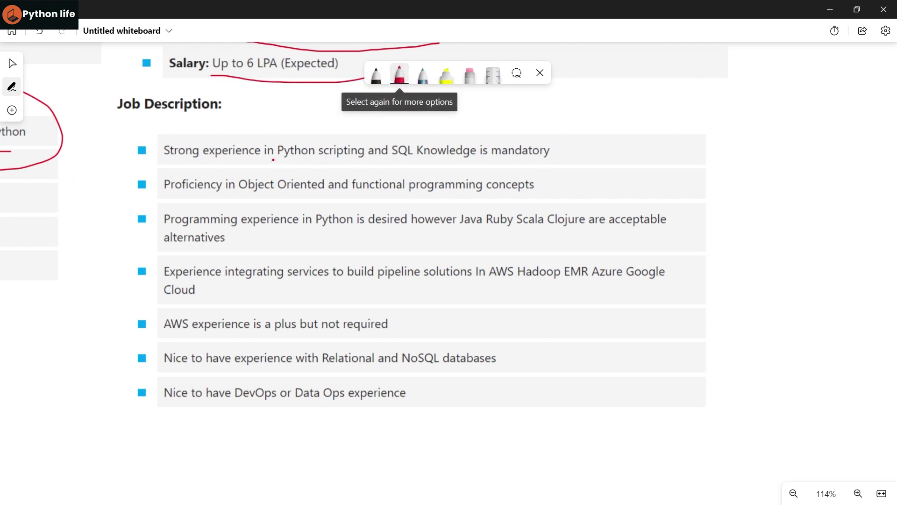
pyautogui.moveTo(163, 161); pyautogui.dragTo(556, 162)
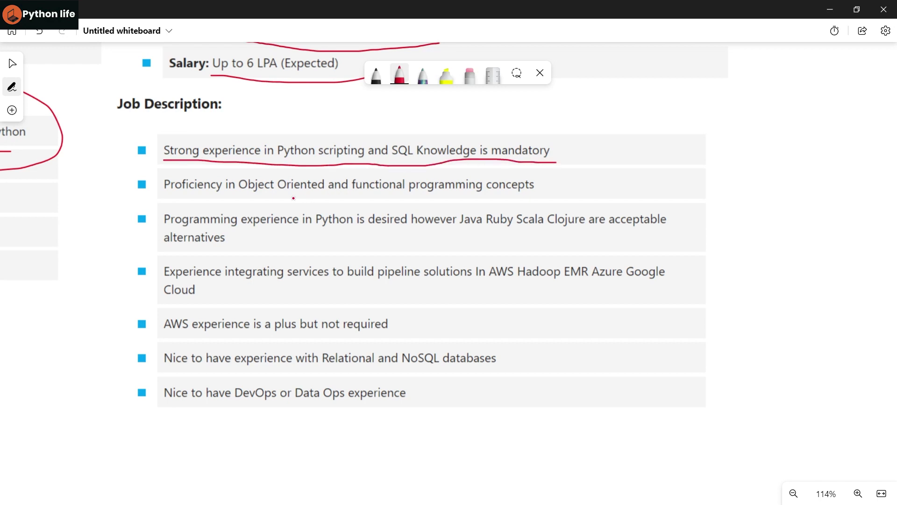
pyautogui.moveTo(247, 194); pyautogui.dragTo(548, 196)
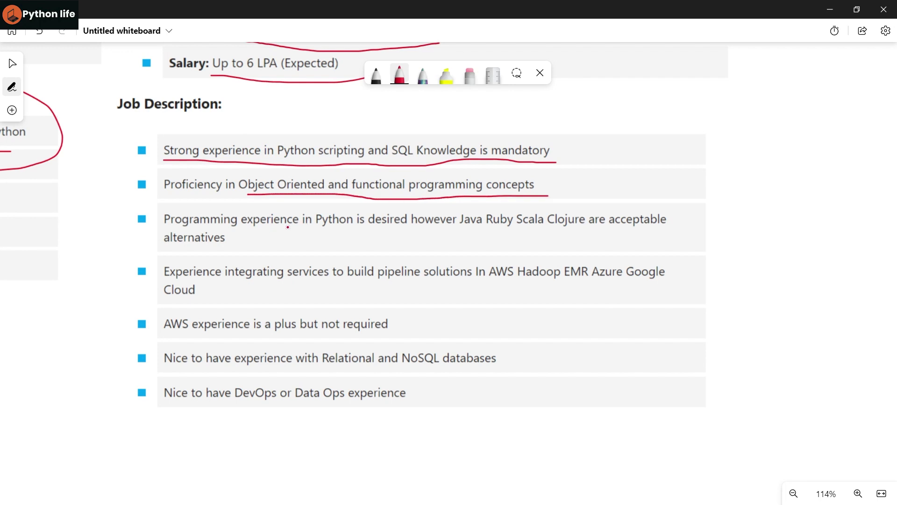
pyautogui.moveTo(267, 225)
pyautogui.mouseDown()
pyautogui.moveTo(439, 235)
pyautogui.moveTo(701, 231)
pyautogui.mouseUp()
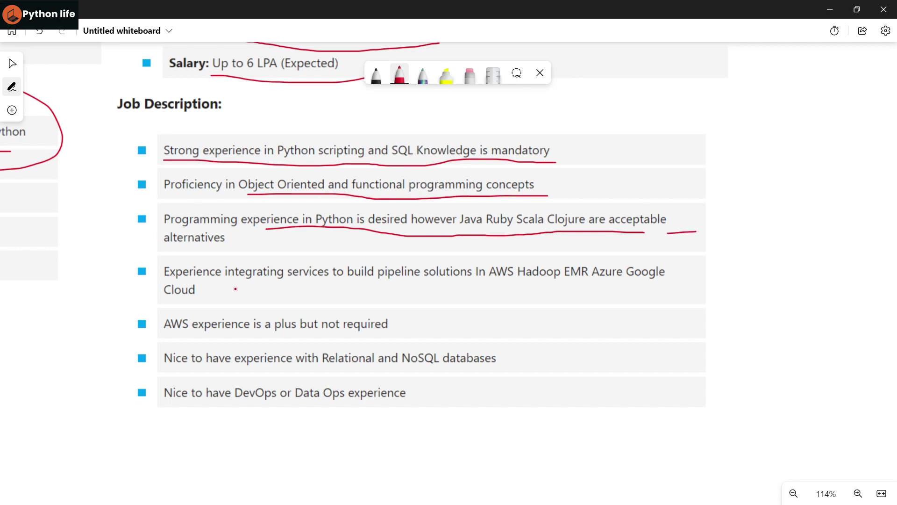
pyautogui.moveTo(239, 288); pyautogui.dragTo(706, 285)
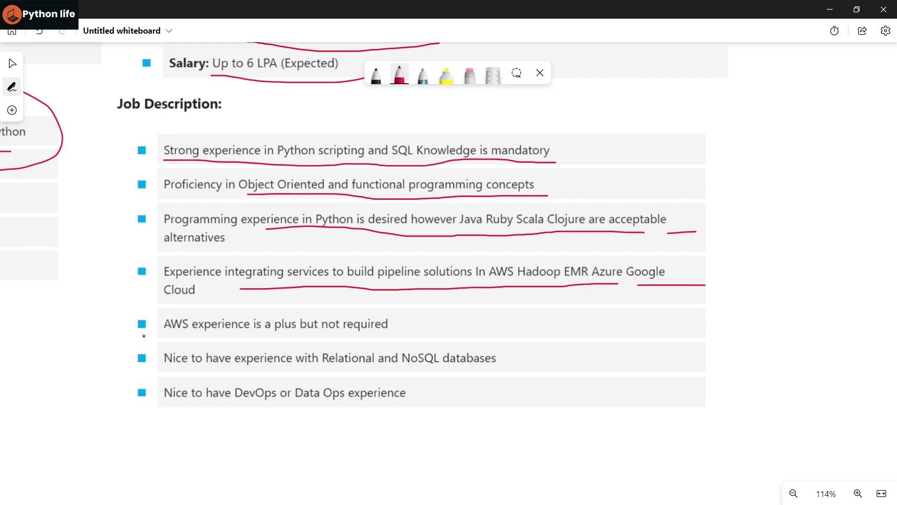
# - Underline the AWS, databases and DevOps/Data Ops bullets, looping under 'plus', after dismissing notifications
pyautogui.moveTo(144, 336); pyautogui.dragTo(243, 336)
pyautogui.moveTo(435, 340)
pyautogui.mouseDown()
pyautogui.moveTo(220, 347)
pyautogui.moveTo(224, 335)
pyautogui.moveTo(275, 342)
pyautogui.moveTo(274, 330)
pyautogui.moveTo(300, 333)
pyautogui.mouseUp()
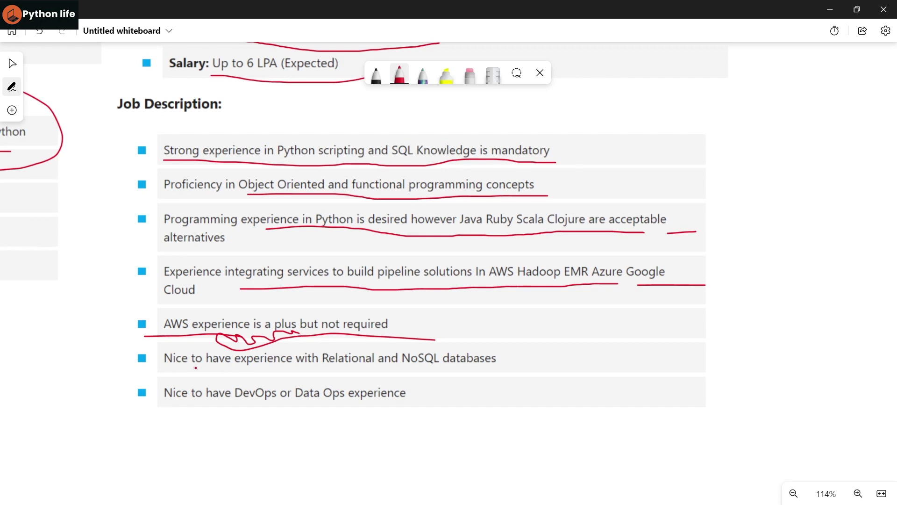
pyautogui.moveTo(183, 367); pyautogui.dragTo(322, 374)
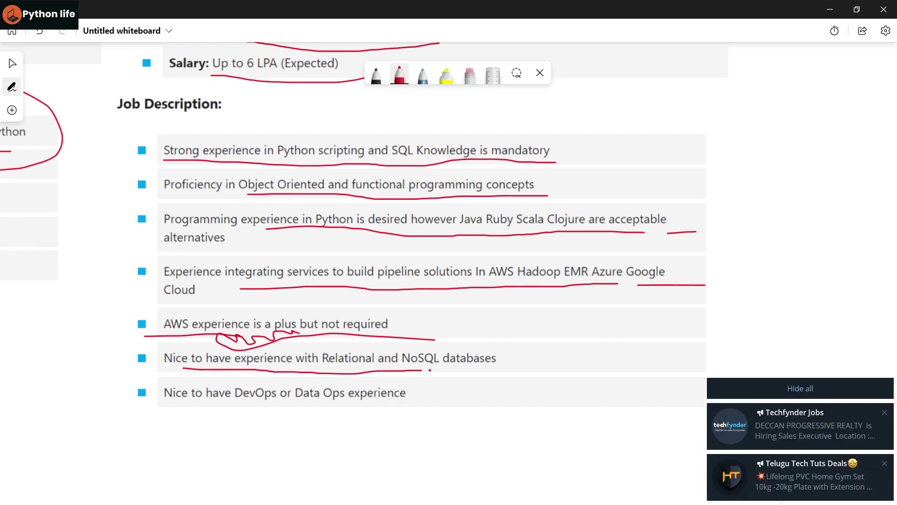
pyautogui.moveTo(430, 370); pyautogui.dragTo(482, 370)
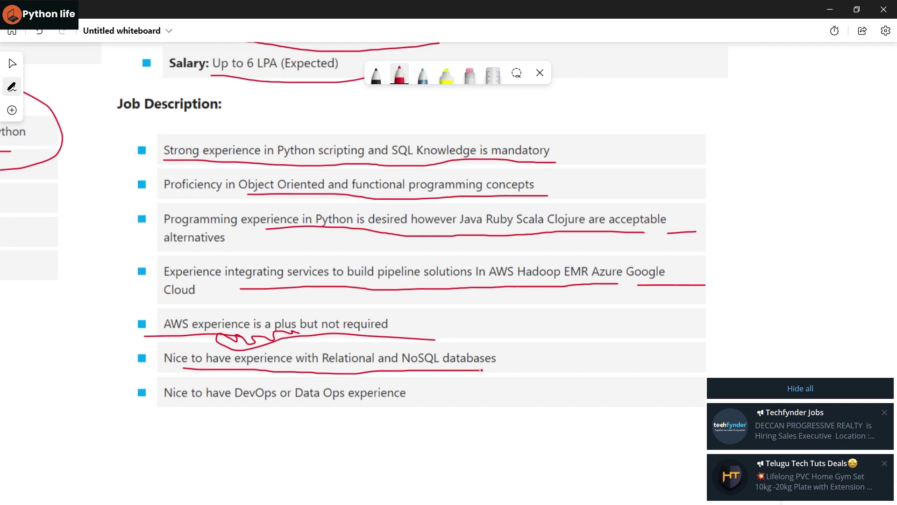
pyautogui.click(812, 391)
pyautogui.moveTo(214, 407); pyautogui.dragTo(452, 414)
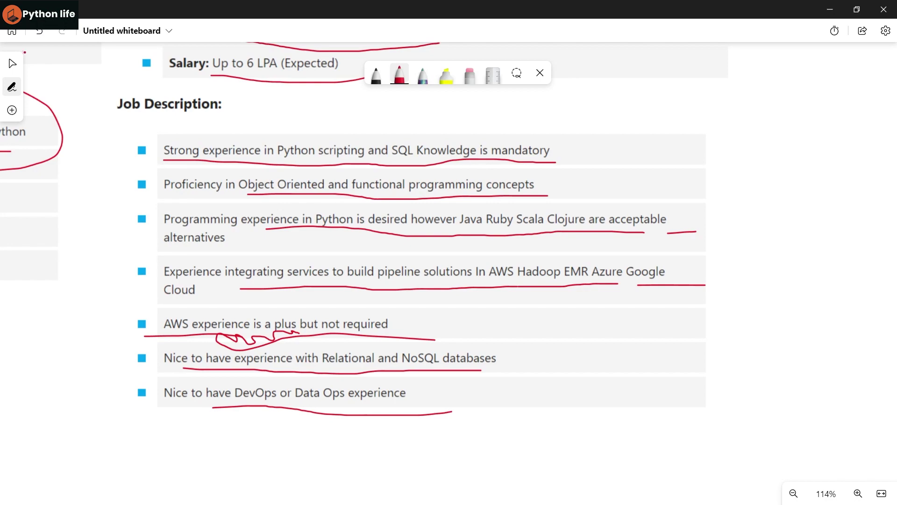
# - Zoom out to 43%, pan across all four annotated job cards, and close Whiteboard
pyautogui.click(13, 64)
pyautogui.click(194, 175)
pyautogui.scroll(-2, 194, 177)
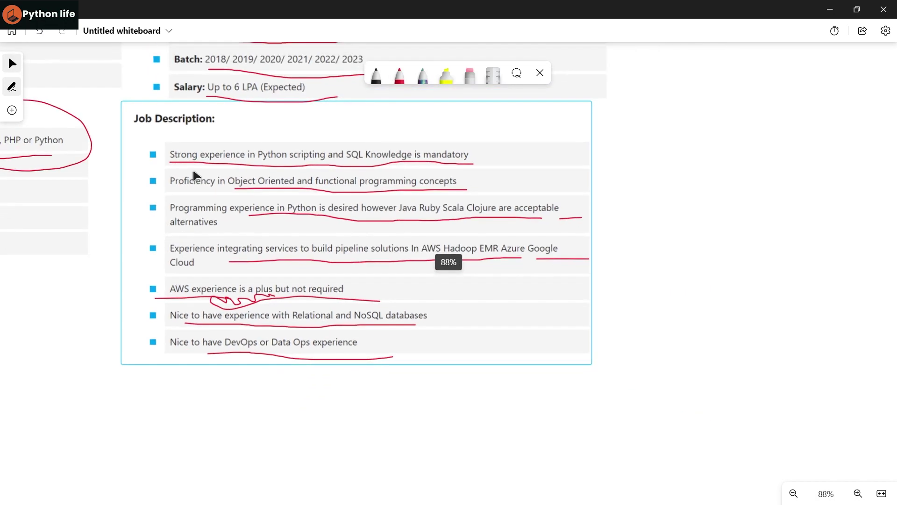
pyautogui.scroll(-2, 194, 176)
pyautogui.scroll(-2, 435, 390)
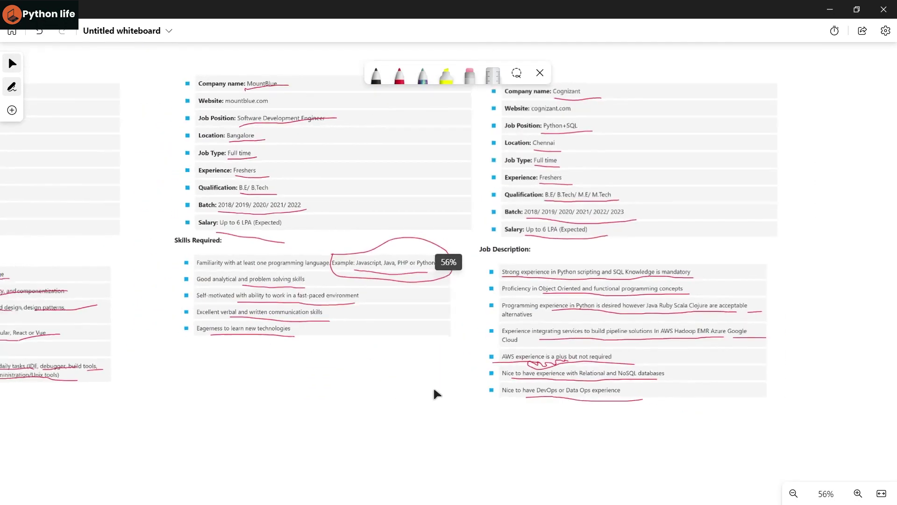
pyautogui.moveTo(325, 400)
pyautogui.mouseDown()
pyautogui.moveTo(401, 406)
pyautogui.moveTo(524, 397)
pyautogui.mouseUp()
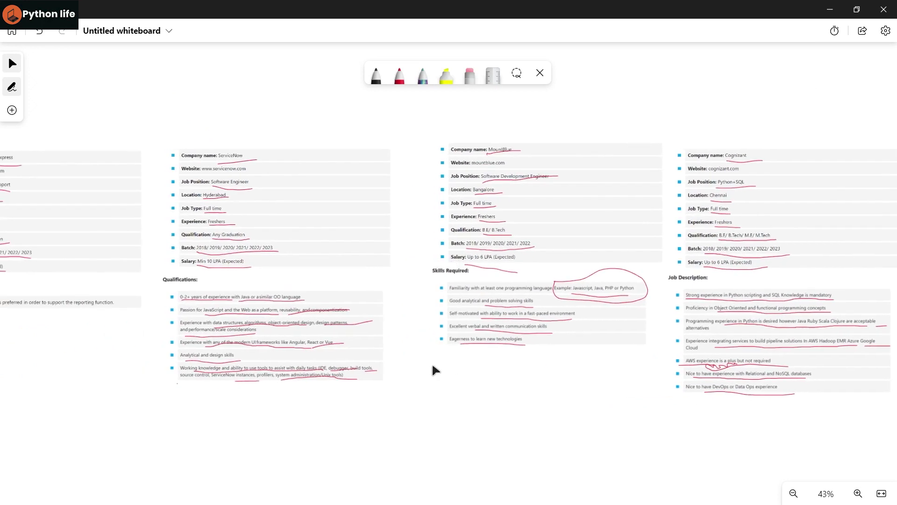
pyautogui.moveTo(380, 387); pyautogui.dragTo(436, 385)
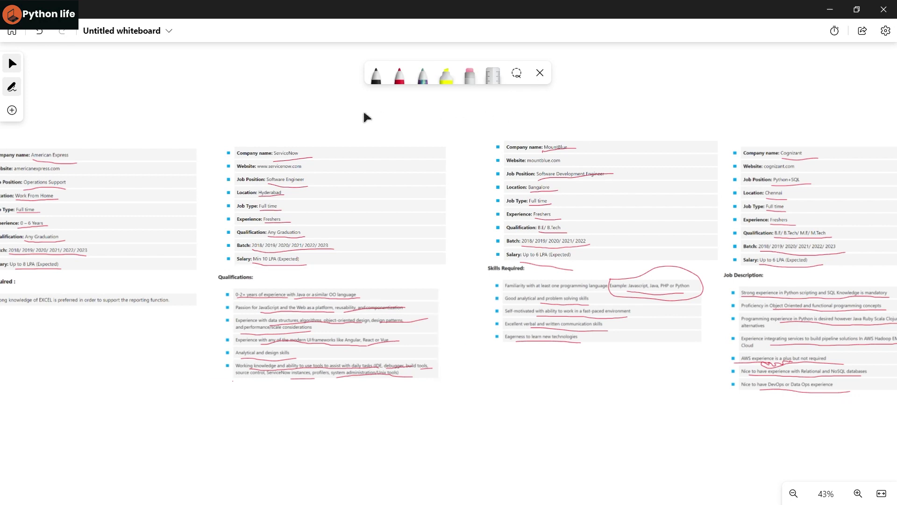
pyautogui.moveTo(367, 117)
pyautogui.mouseDown()
pyautogui.moveTo(507, 119)
pyautogui.moveTo(467, 114)
pyautogui.moveTo(487, 119)
pyautogui.mouseUp()
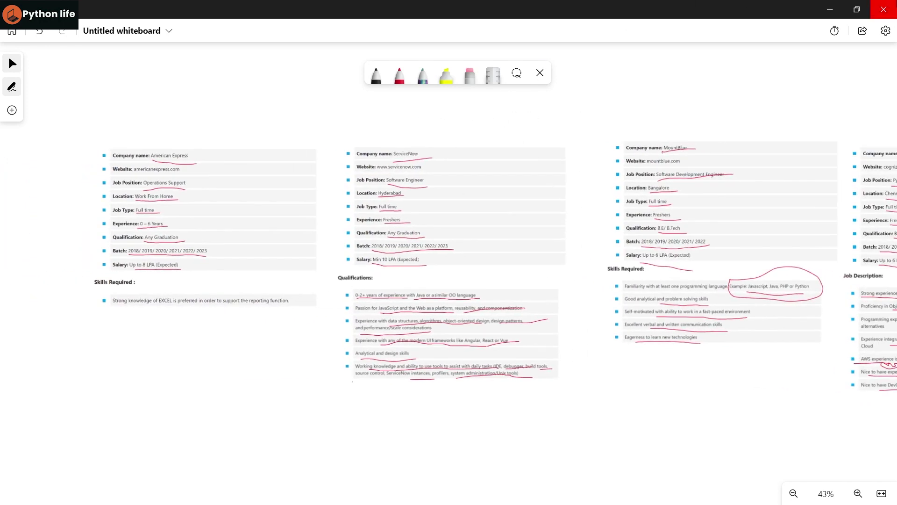
pyautogui.click(884, 9)
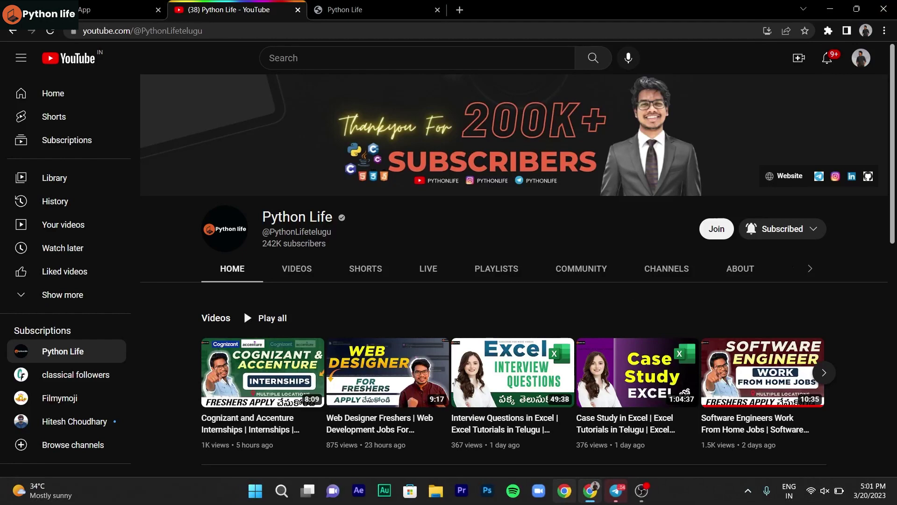
# - Switch to Telegram Desktop from the taskbar to reach the Python Life channel
pyautogui.click(621, 499)
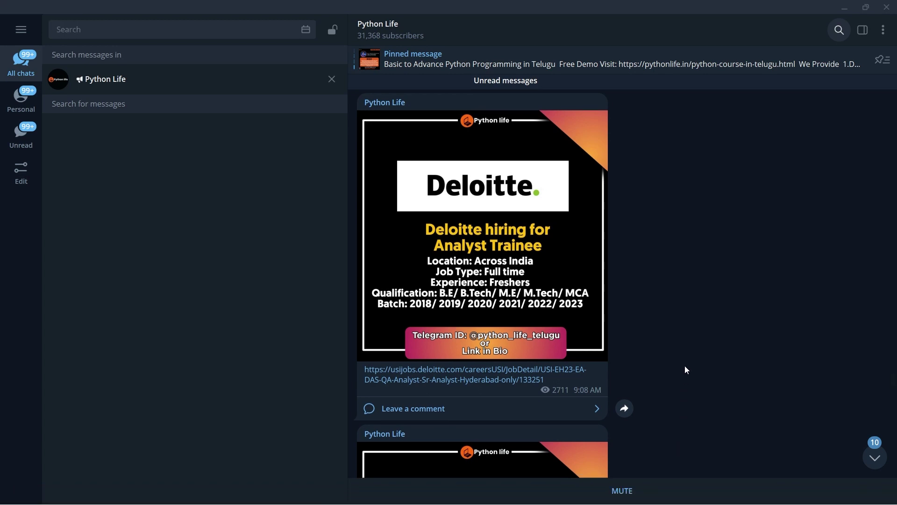
pyautogui.scroll(-2, 686, 367)
pyautogui.scroll(-1, 685, 367)
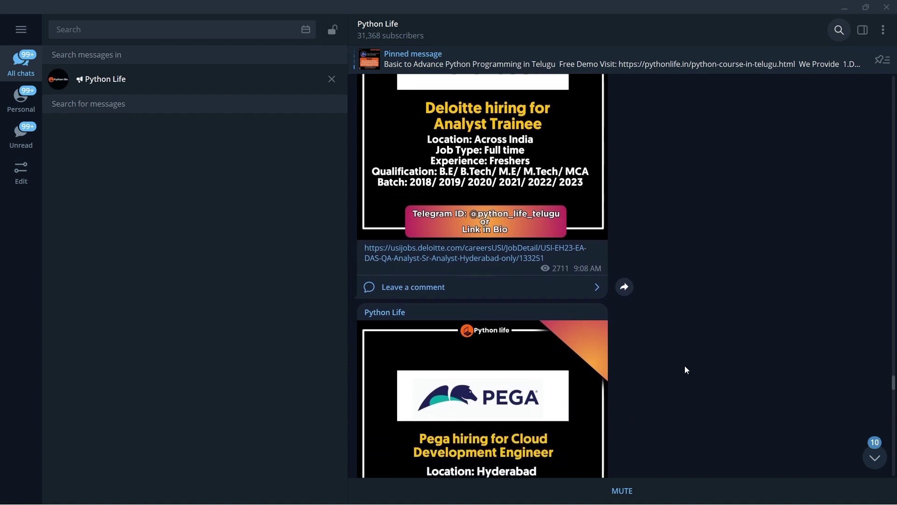
pyautogui.scroll(-2, 685, 367)
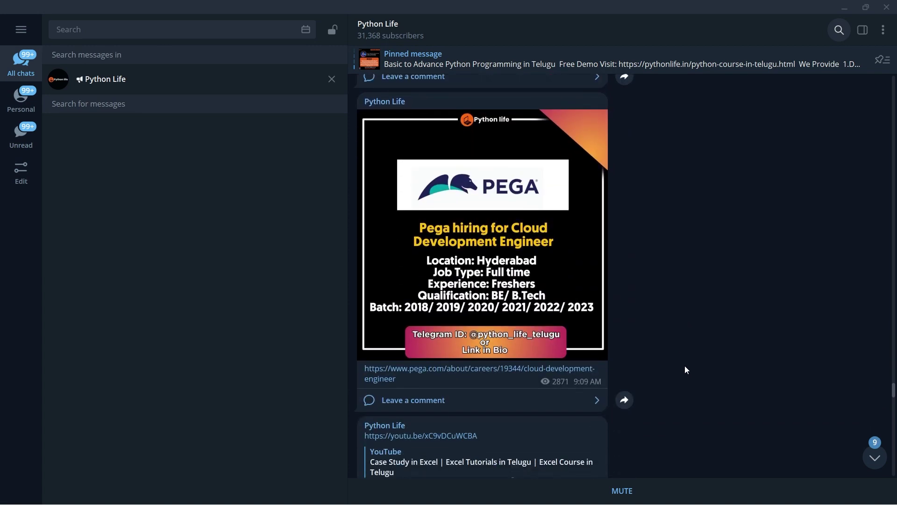
pyautogui.scroll(-3, 685, 369)
pyautogui.scroll(-2, 685, 370)
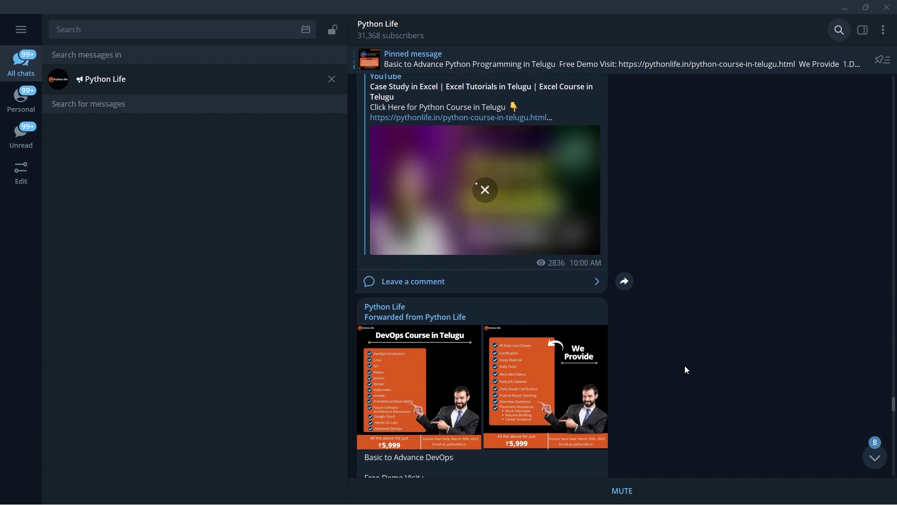
pyautogui.scroll(-3, 685, 370)
pyautogui.scroll(-5, 673, 329)
pyautogui.scroll(-4, 663, 288)
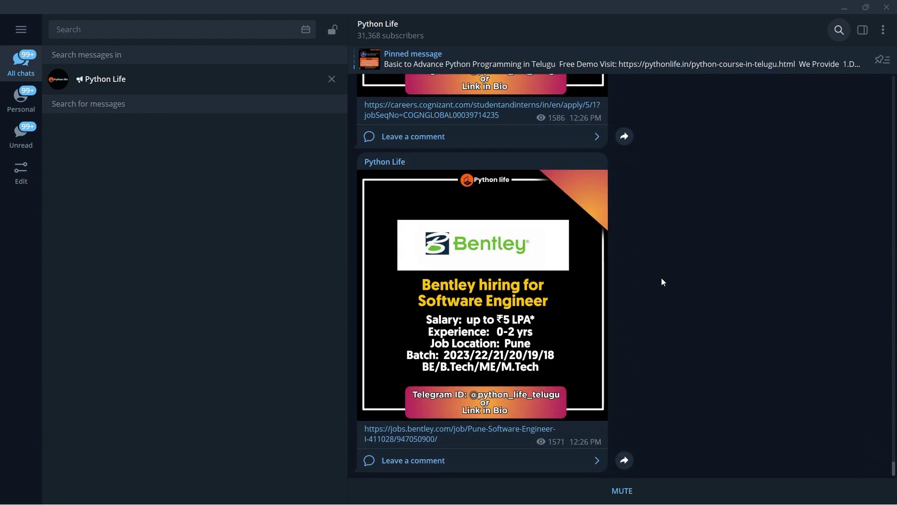
pyautogui.scroll(5, 662, 282)
pyautogui.scroll(5, 663, 282)
pyautogui.scroll(-3, 662, 282)
pyautogui.scroll(-4, 639, 322)
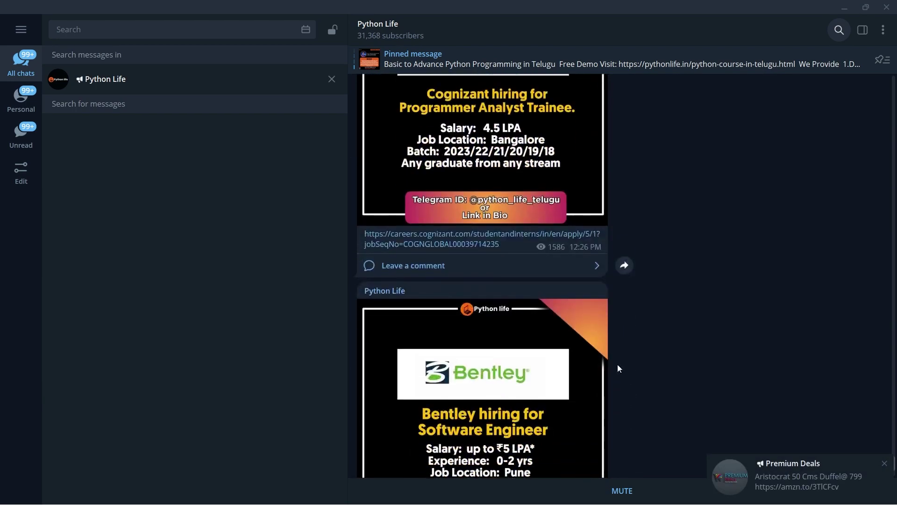
pyautogui.scroll(6, 624, 400)
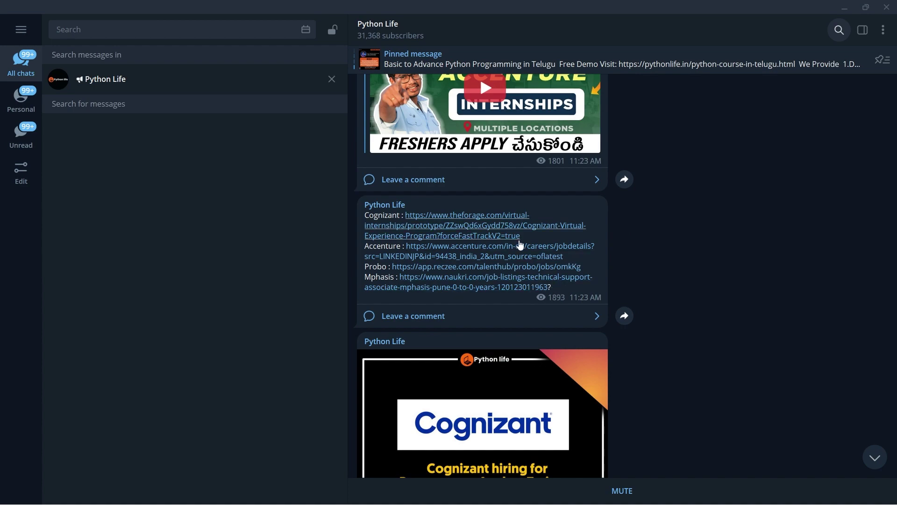
# - Open the Accenture Bengaluru New Associate-Digital Marketing posting, then close Edge to return to Telegram
pyautogui.click(523, 257)
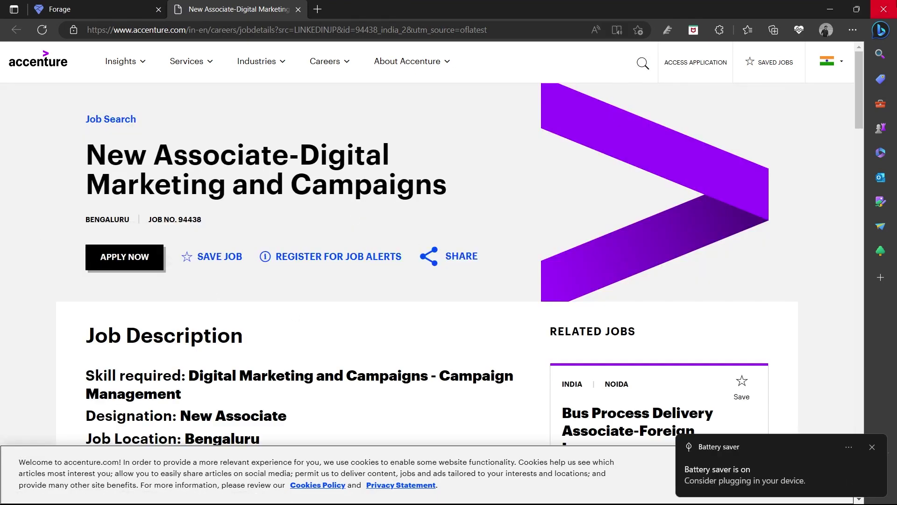
pyautogui.click(883, 9)
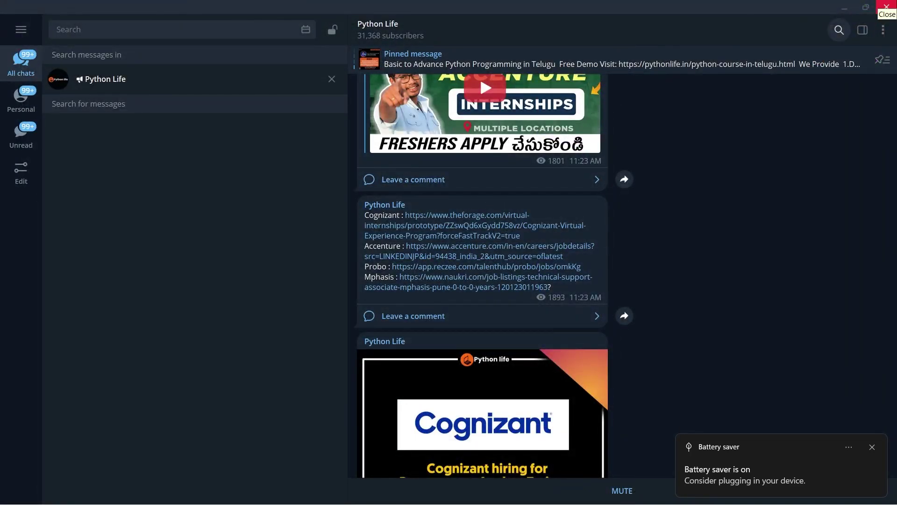
# - Lock Telegram Desktop behind its passcode and close the locked window
pyautogui.click(333, 30)
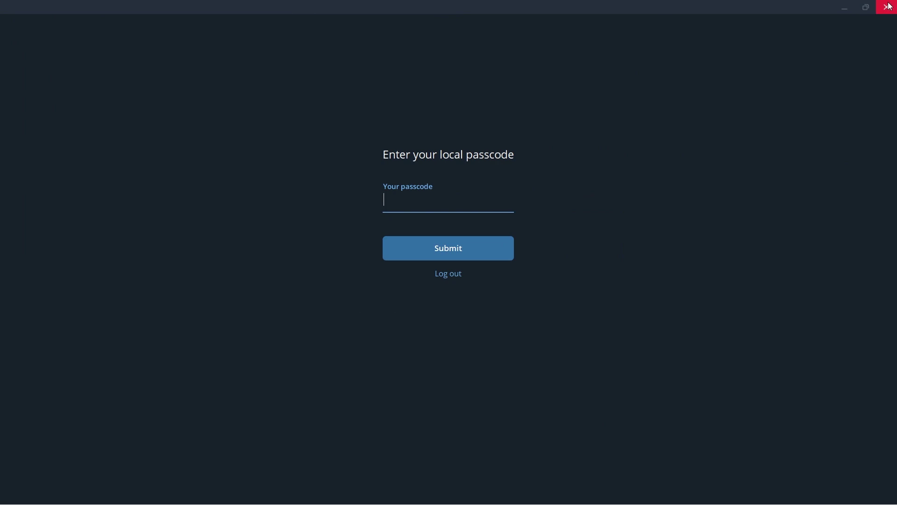
pyautogui.click(889, 7)
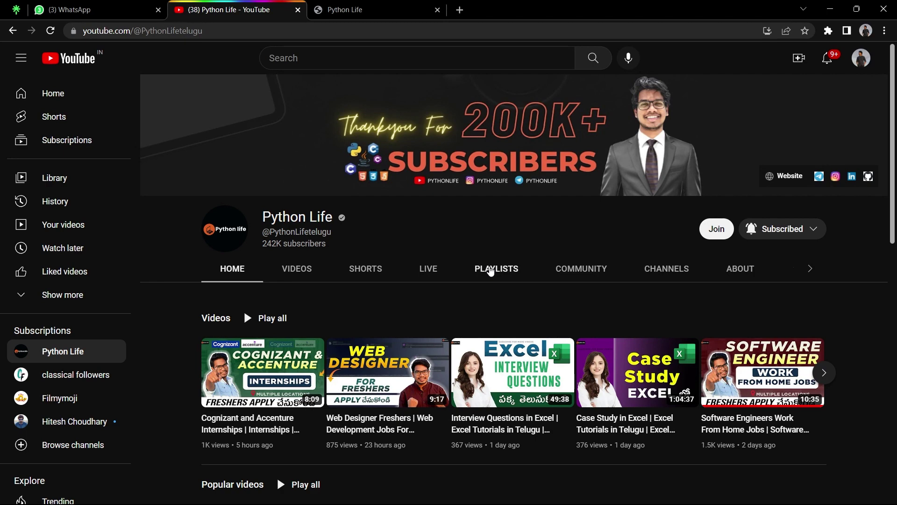
# - Browse the 34-video IT Full Courses in Telugu playlist, then close the miniplayer on Playlists
pyautogui.click(491, 268)
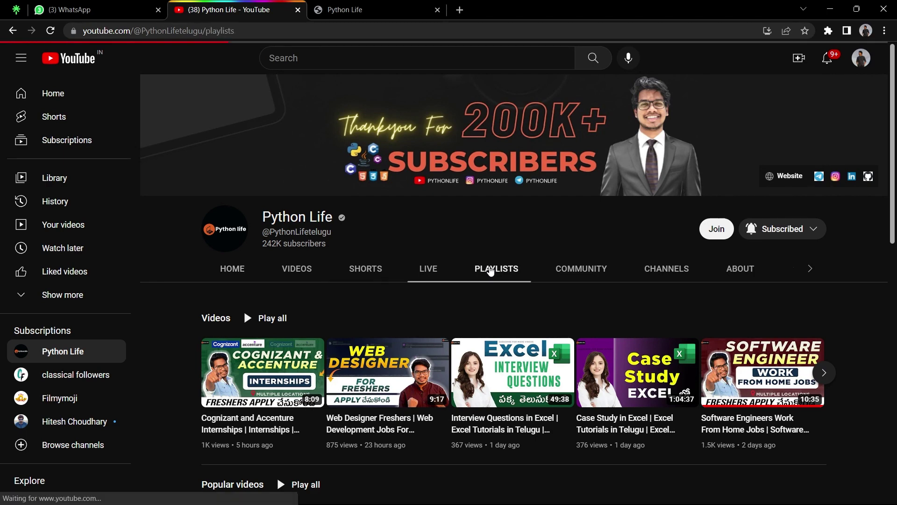
pyautogui.scroll(-2, 505, 395)
pyautogui.scroll(-1, 517, 391)
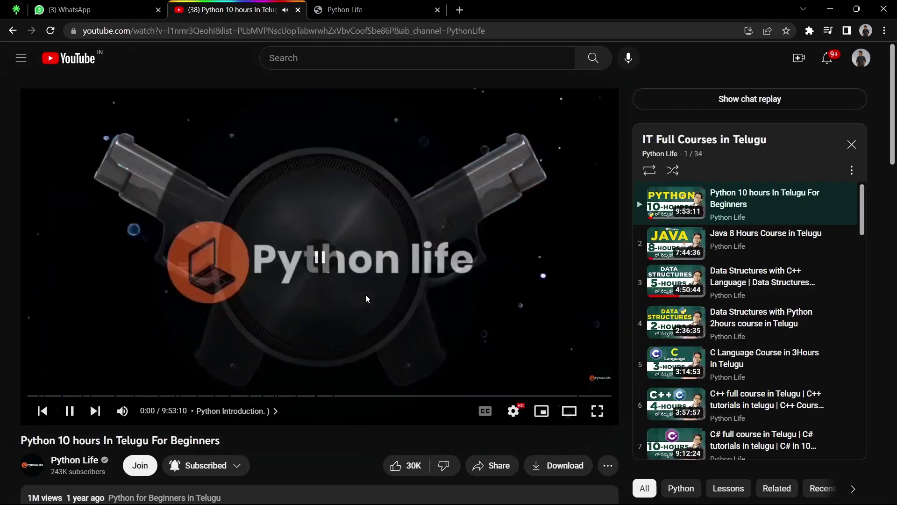
pyautogui.click(365, 297)
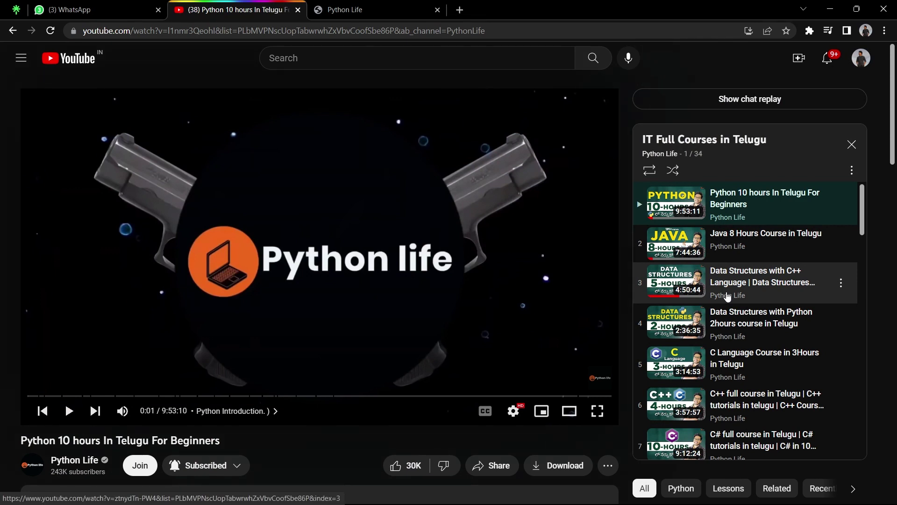
pyautogui.scroll(-1, 727, 296)
pyautogui.scroll(-1, 727, 296)
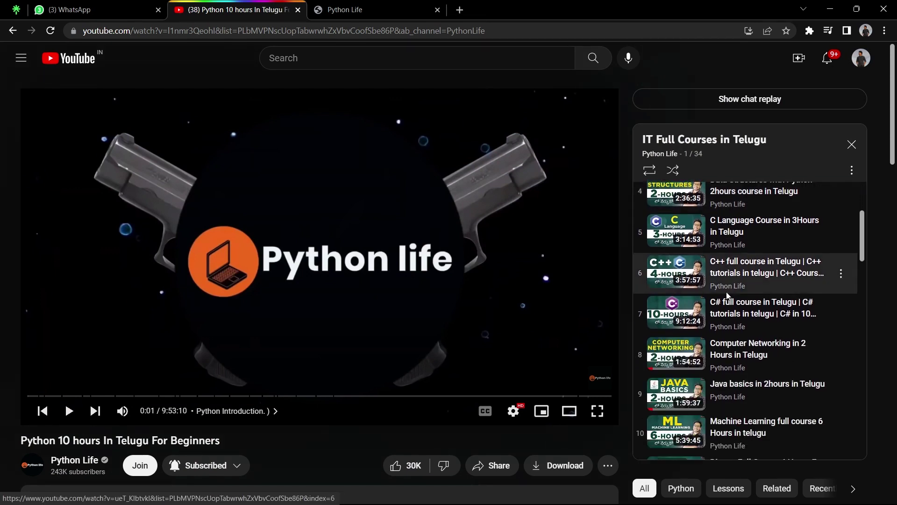
pyautogui.scroll(-1, 727, 296)
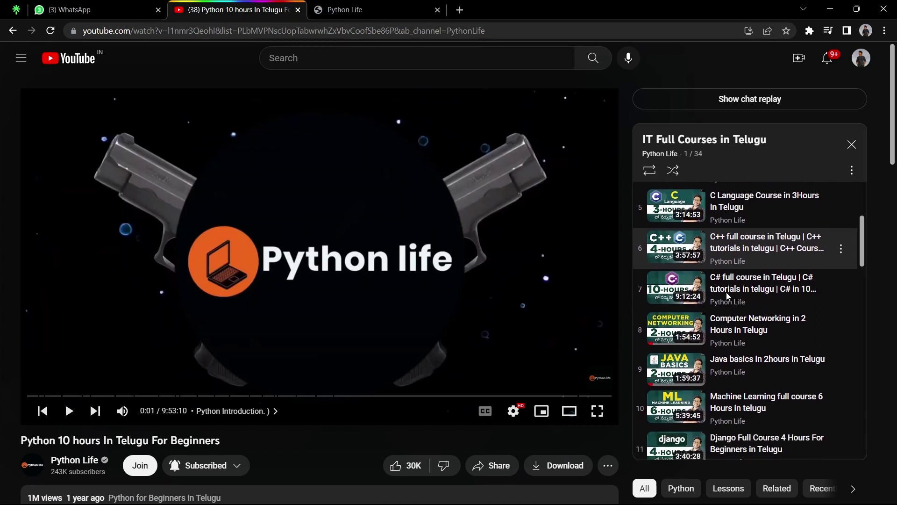
pyautogui.scroll(-2, 726, 294)
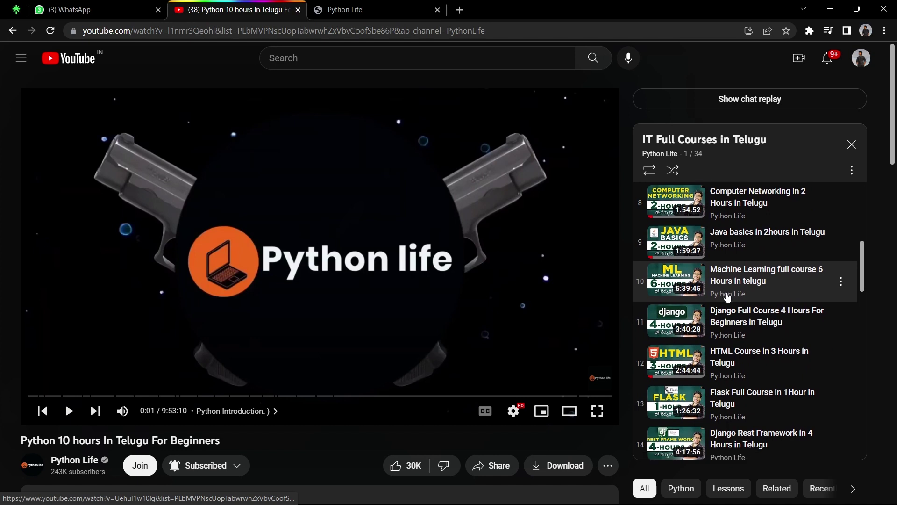
pyautogui.scroll(-1, 728, 296)
pyautogui.scroll(-1, 728, 297)
pyautogui.scroll(-1, 727, 296)
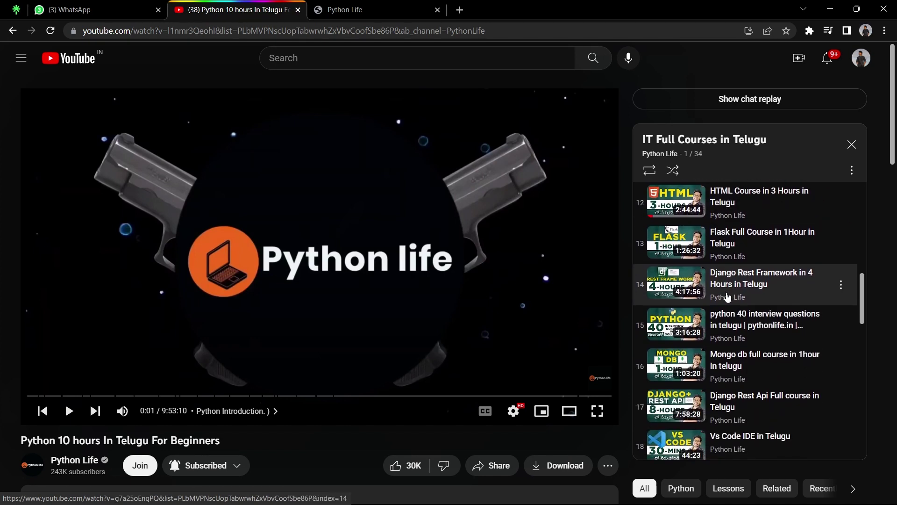
pyautogui.scroll(-1, 726, 296)
pyautogui.scroll(-1, 726, 296)
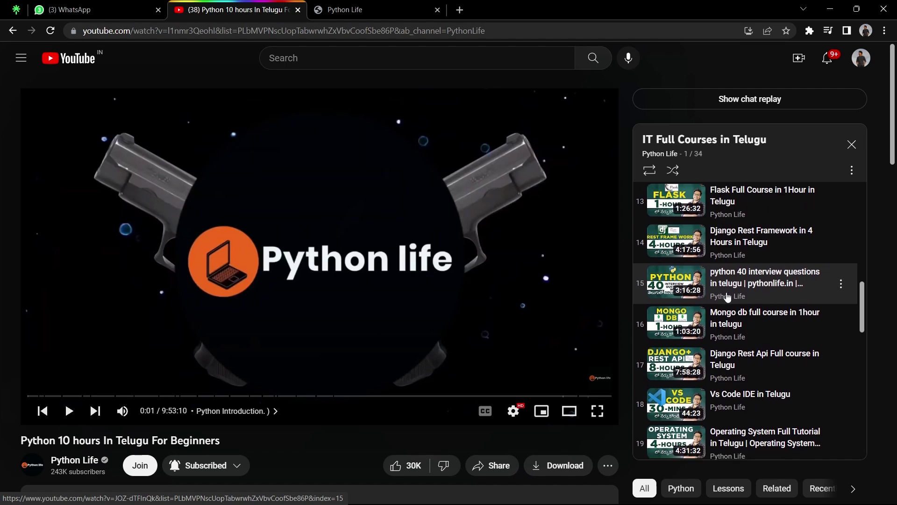
pyautogui.scroll(-1, 726, 293)
pyautogui.scroll(-2, 726, 292)
pyautogui.scroll(-5, 722, 289)
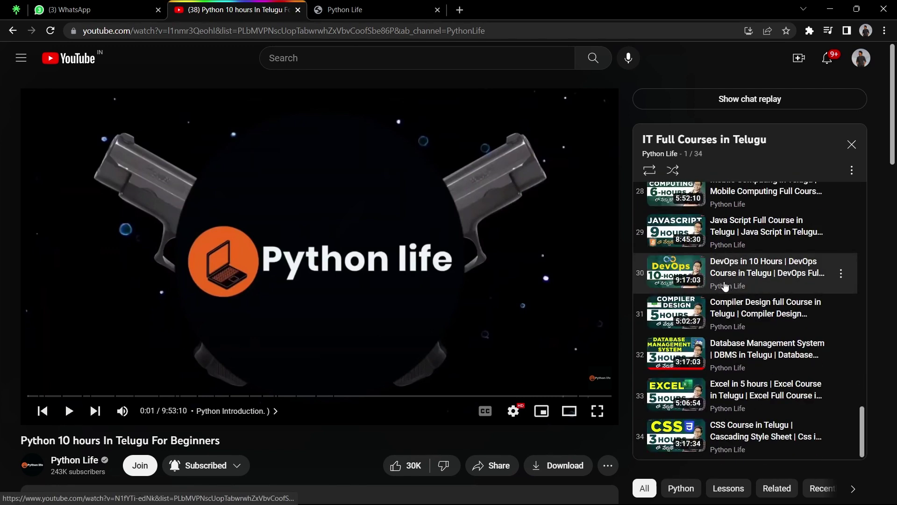
pyautogui.click(542, 411)
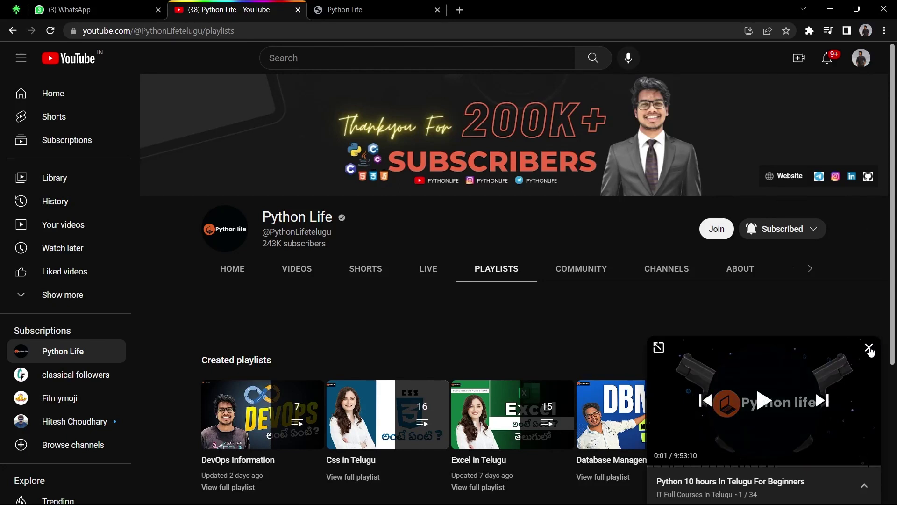
pyautogui.click(870, 347)
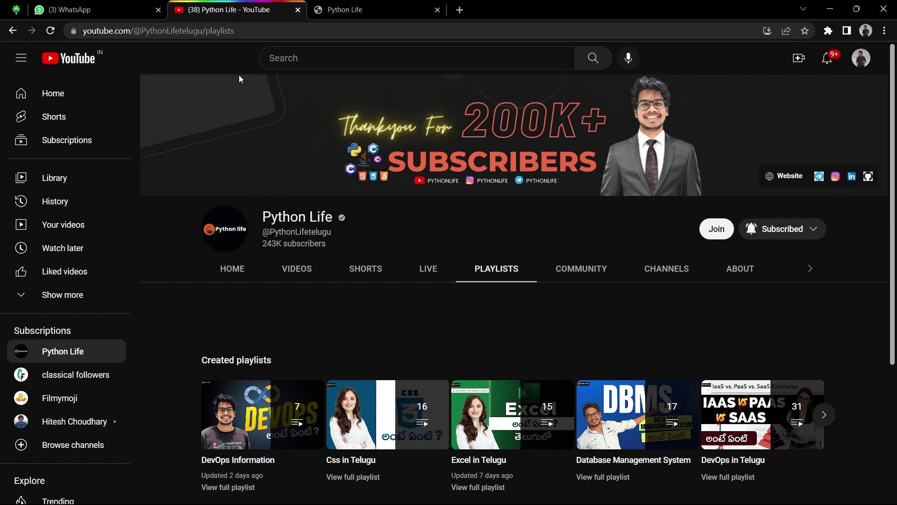
pyautogui.click(344, 7)
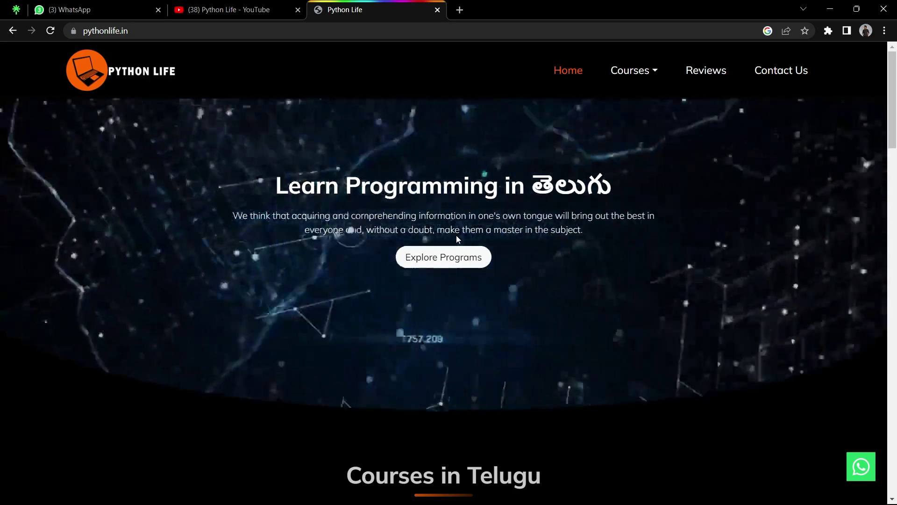
pyautogui.scroll(-3, 456, 240)
pyautogui.scroll(-4, 456, 238)
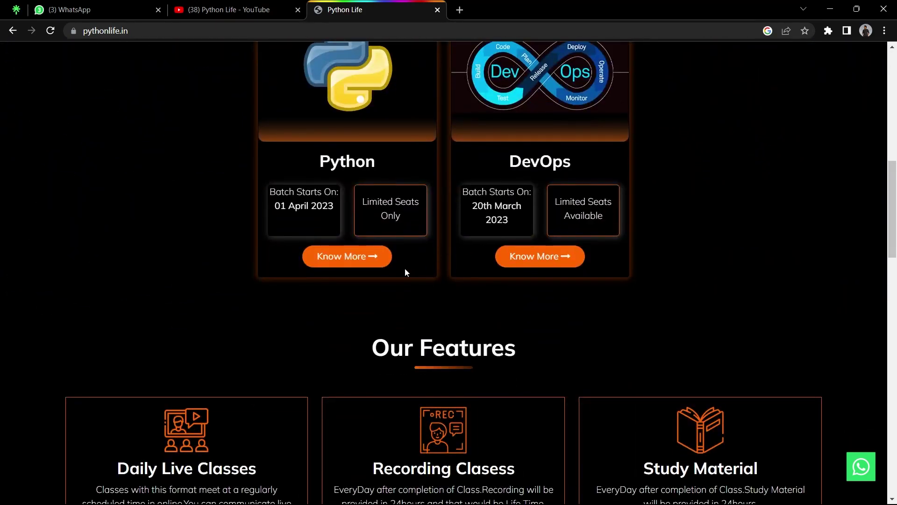
# - Open the Basic to Advance Python Programming course page and dismiss the Telegram notifications
pyautogui.click(347, 259)
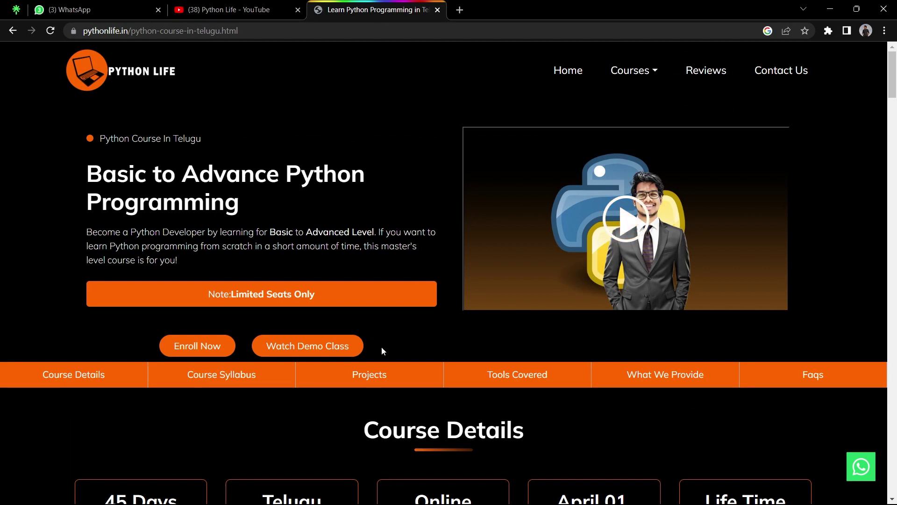
pyautogui.scroll(-1, 381, 347)
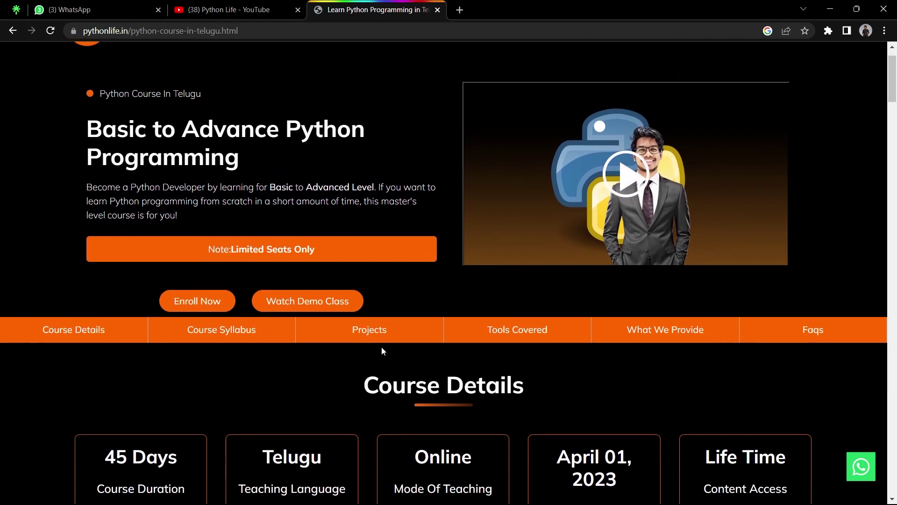
pyautogui.scroll(-2, 382, 346)
pyautogui.scroll(-1, 382, 350)
pyautogui.scroll(-1, 383, 351)
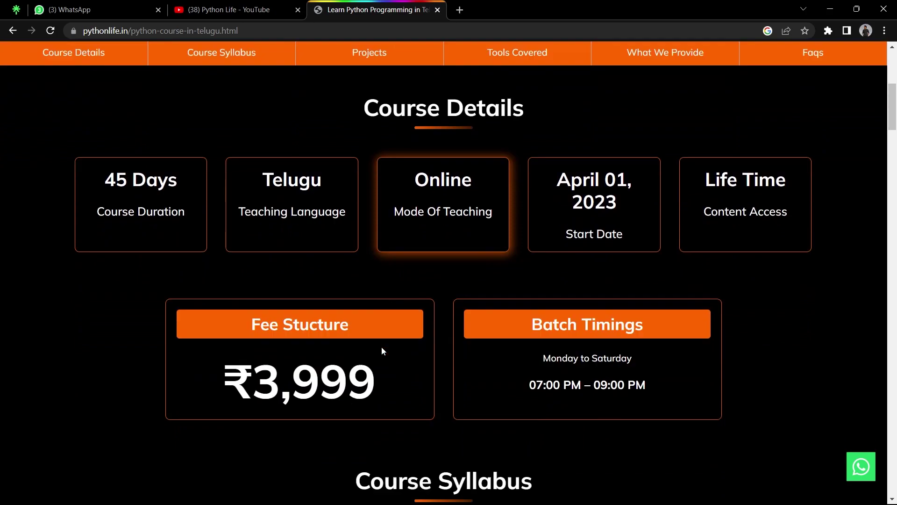
pyautogui.scroll(-1, 382, 351)
pyautogui.scroll(-1, 382, 350)
pyautogui.scroll(-1, 382, 352)
pyautogui.scroll(1, 383, 352)
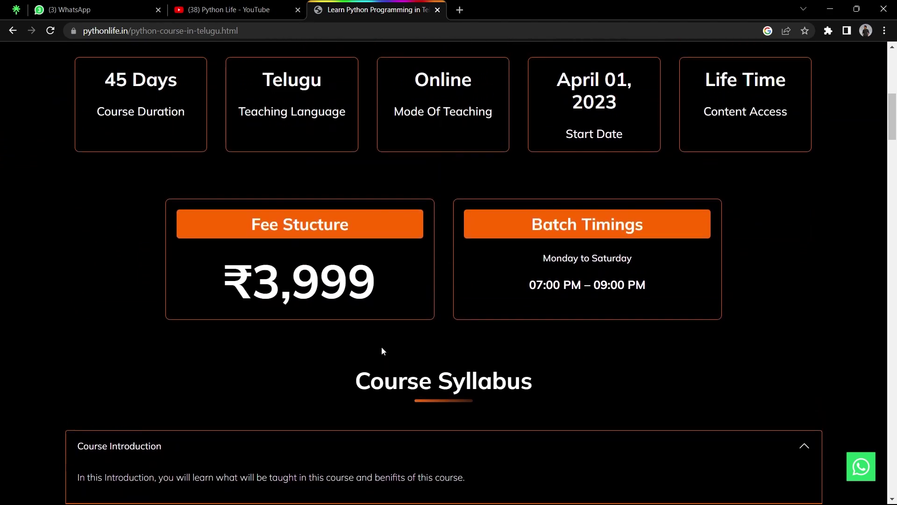
pyautogui.scroll(-1, 383, 353)
pyautogui.scroll(-2, 382, 351)
pyautogui.scroll(-2, 381, 351)
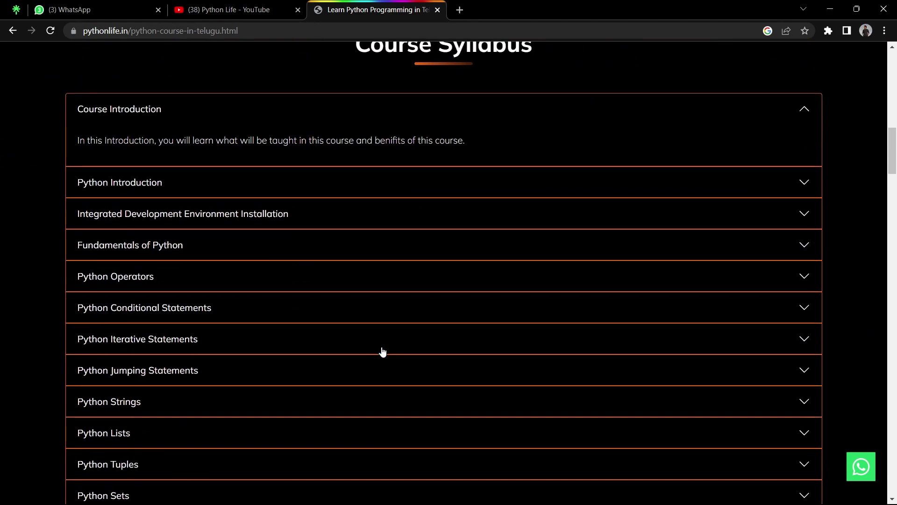
pyautogui.scroll(-1, 383, 350)
pyautogui.scroll(-2, 382, 351)
pyautogui.scroll(-4, 382, 350)
pyautogui.scroll(-6, 382, 351)
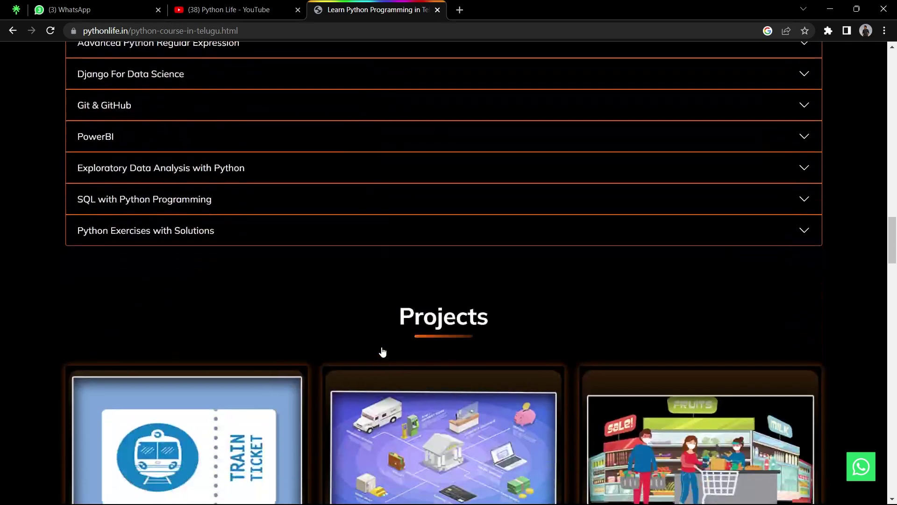
pyautogui.scroll(-2, 382, 351)
pyautogui.scroll(-3, 383, 351)
pyautogui.scroll(-4, 382, 351)
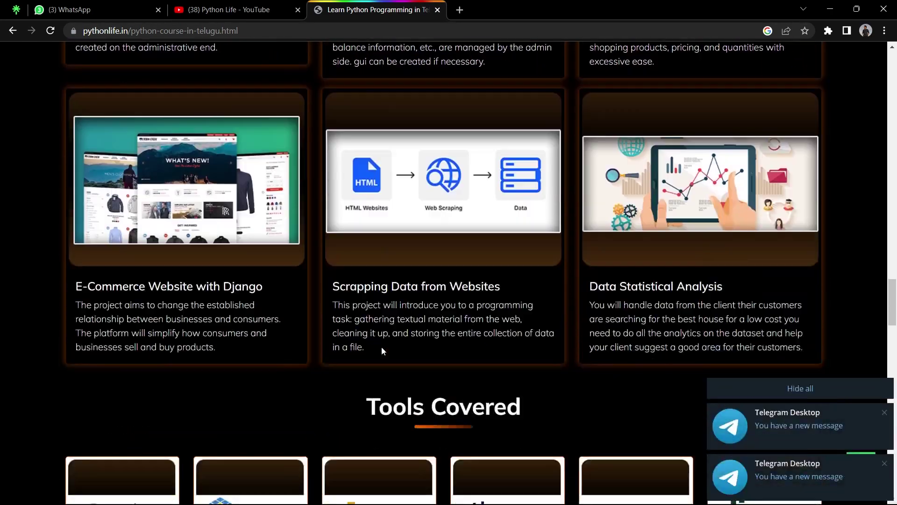
pyautogui.scroll(-4, 381, 351)
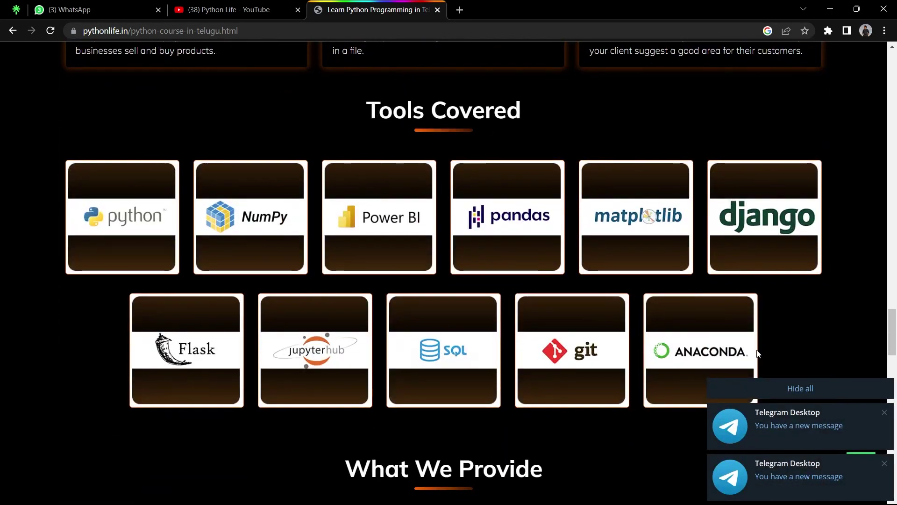
pyautogui.click(761, 387)
pyautogui.scroll(-5, 622, 404)
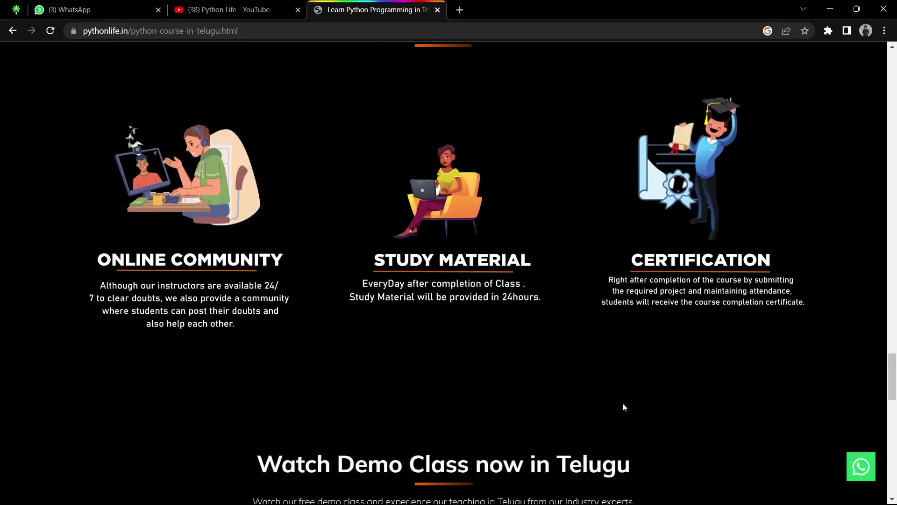
pyautogui.scroll(-3, 622, 403)
pyautogui.scroll(3, 623, 403)
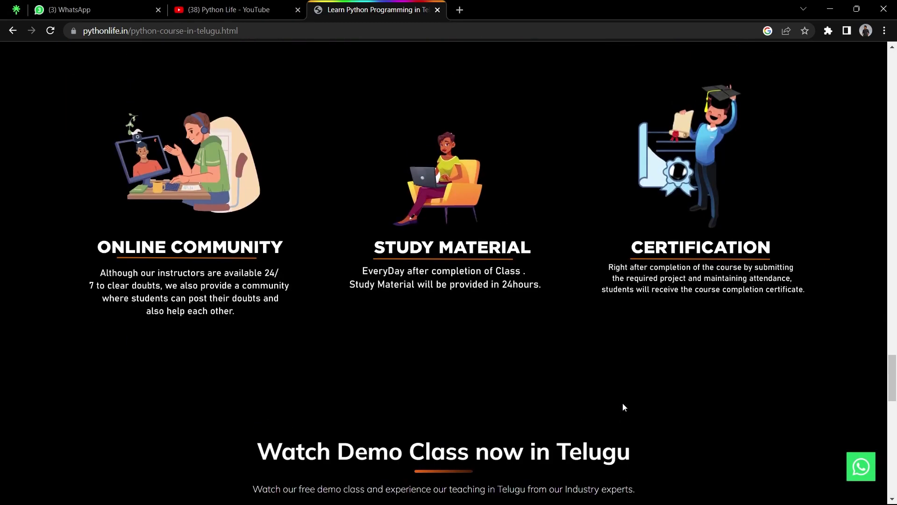
pyautogui.scroll(-2, 623, 405)
pyautogui.scroll(-2, 623, 405)
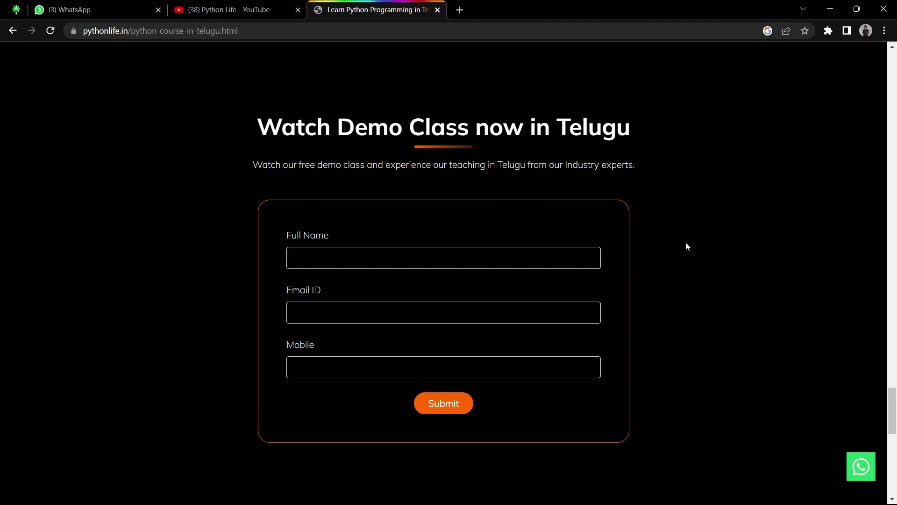
pyautogui.scroll(-1, 698, 295)
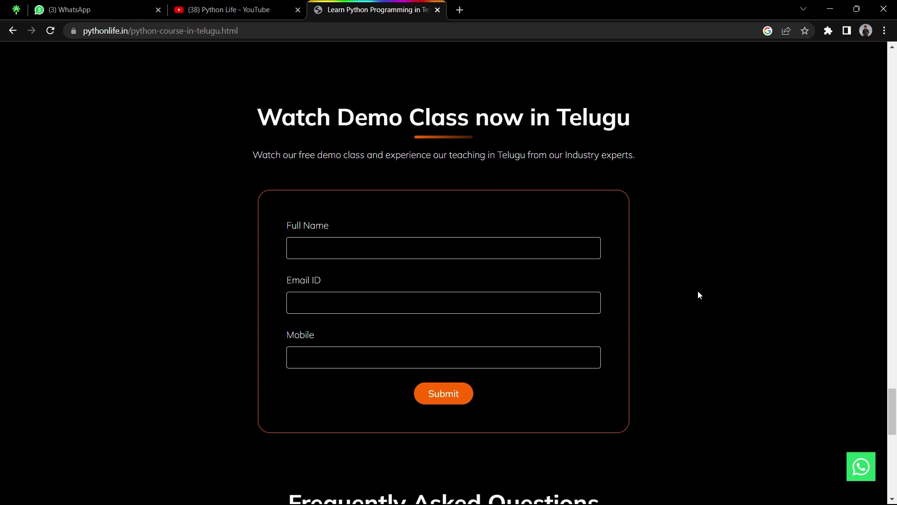